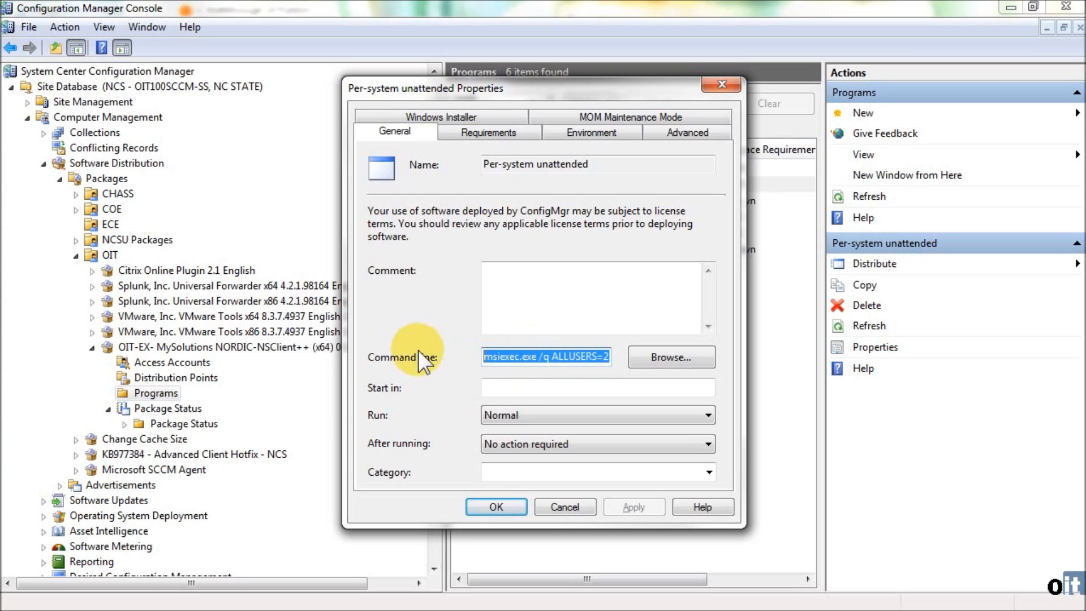
Examine the Per-system unattended program's start-in, run mode, after-running and category options.
left_click(559, 388)
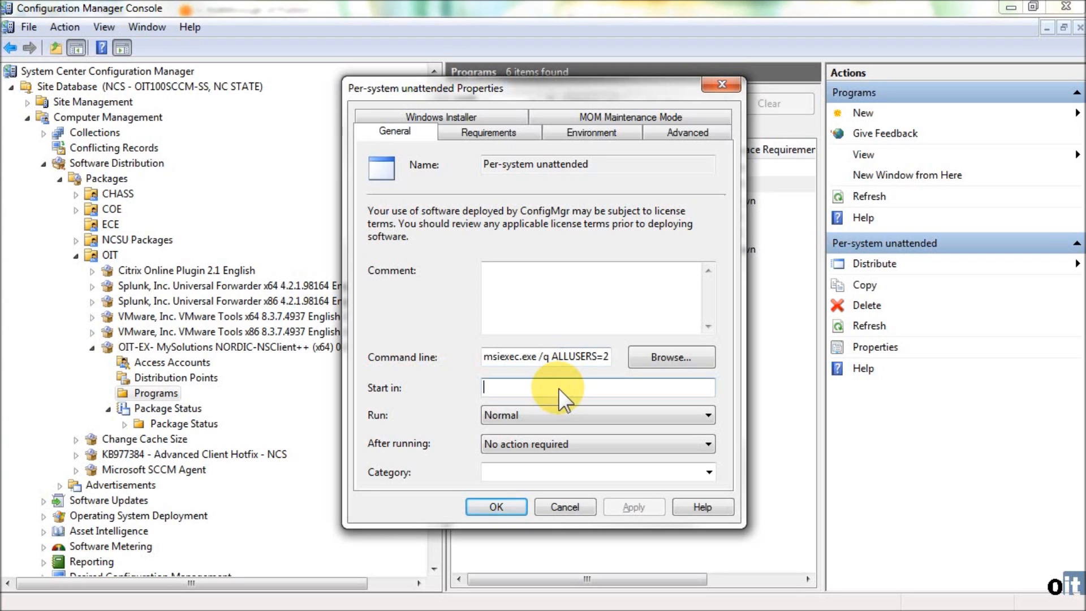
left_click(707, 413)
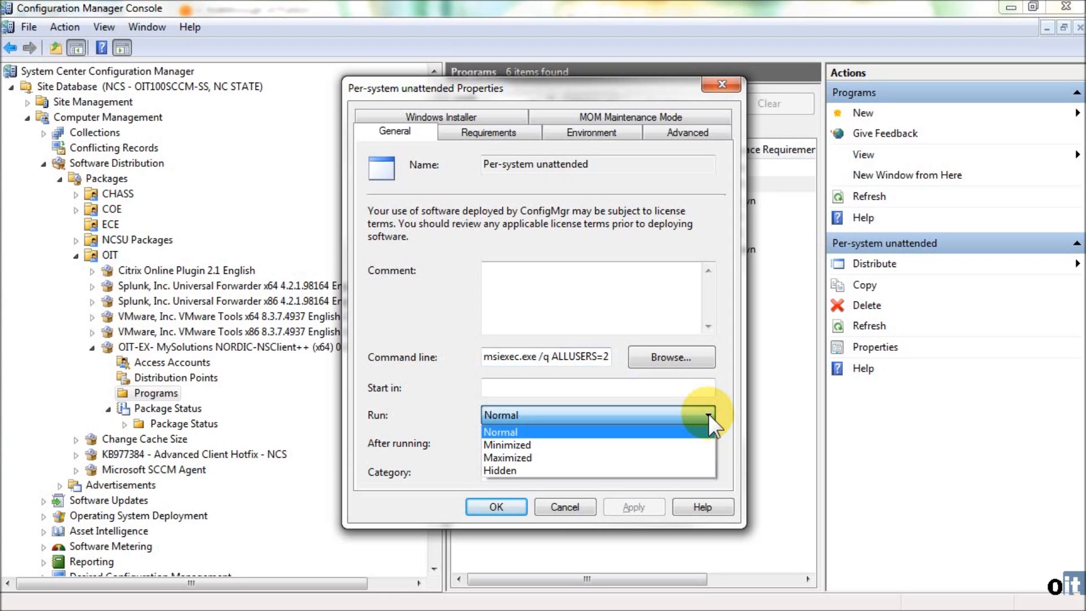
left_click(709, 415)
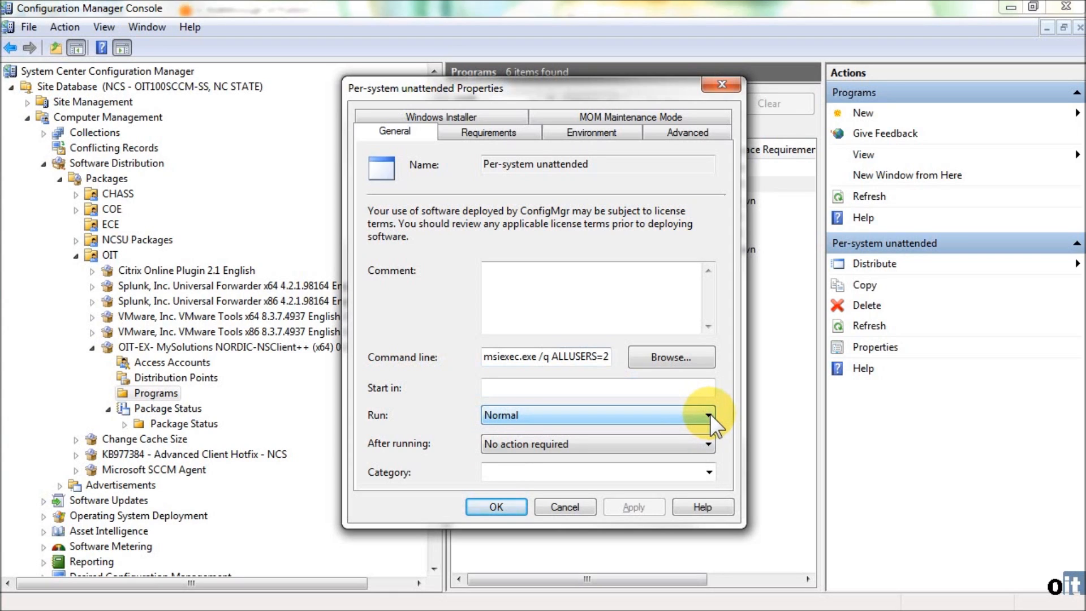
left_click(708, 444)
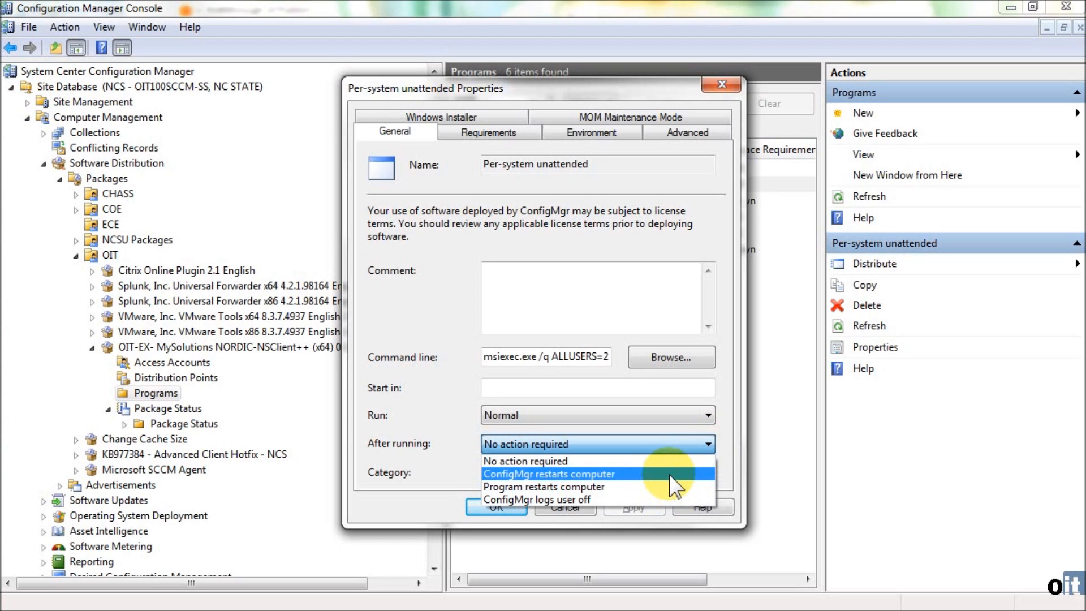
left_click(444, 397)
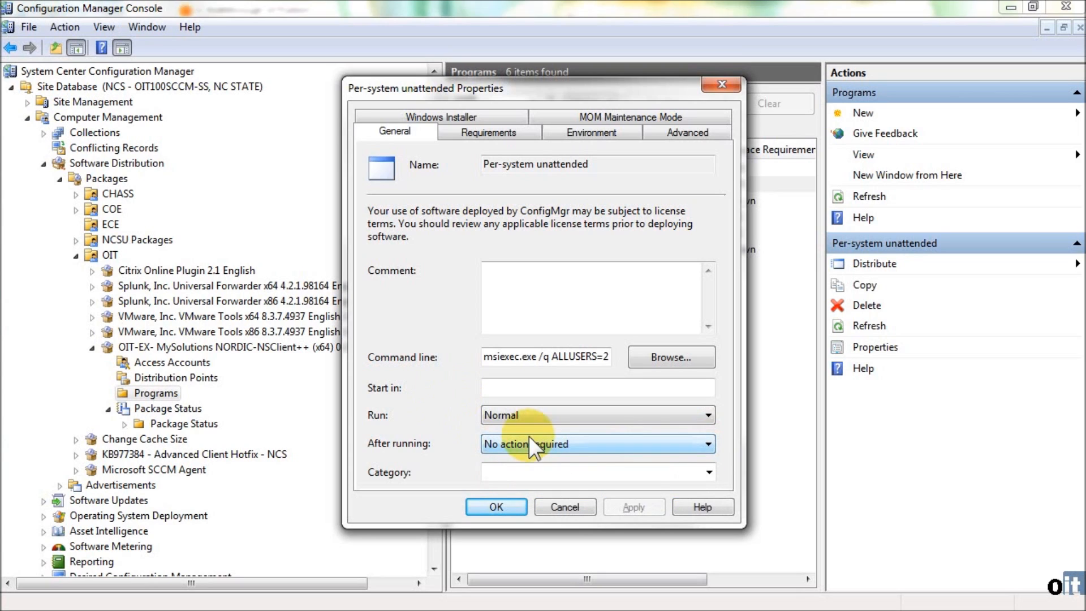
left_click(708, 471)
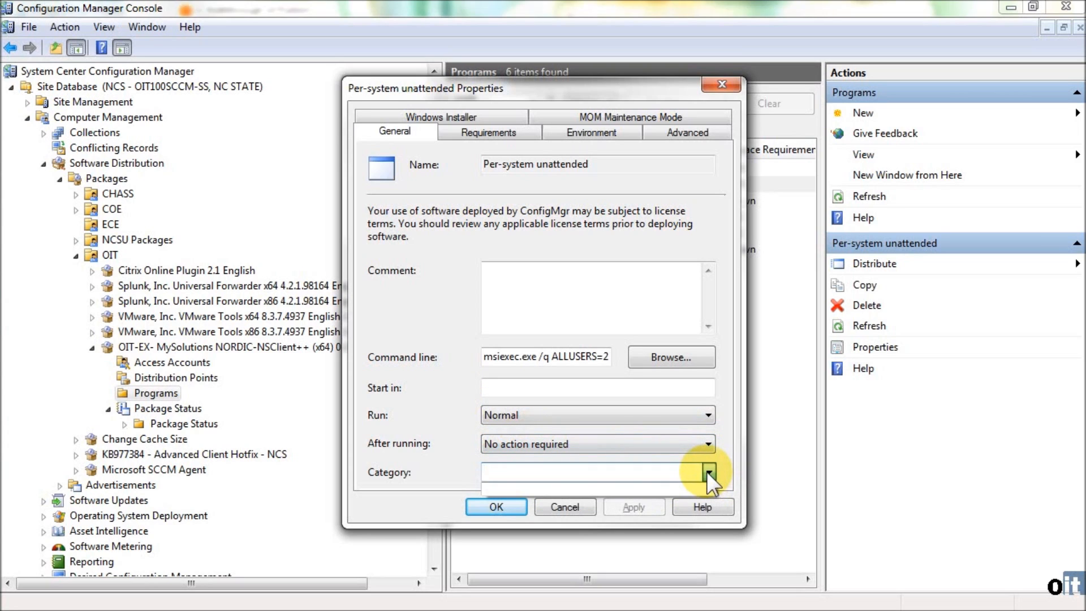
left_click(708, 473)
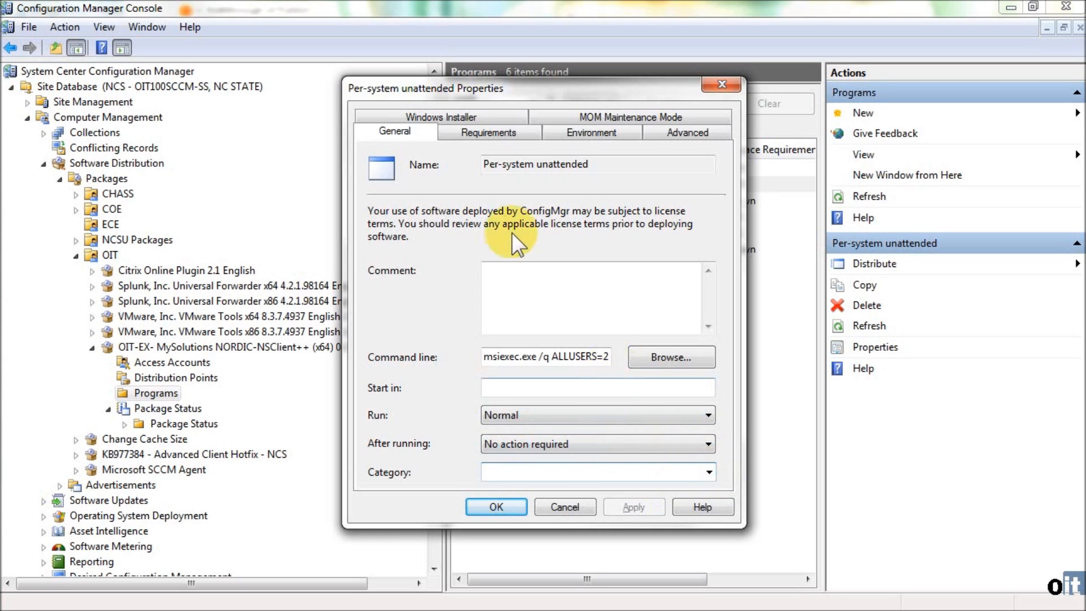
Examine the program's requirements, including the list of specified client platforms, and leave it set to run on any platform.
left_click(483, 134)
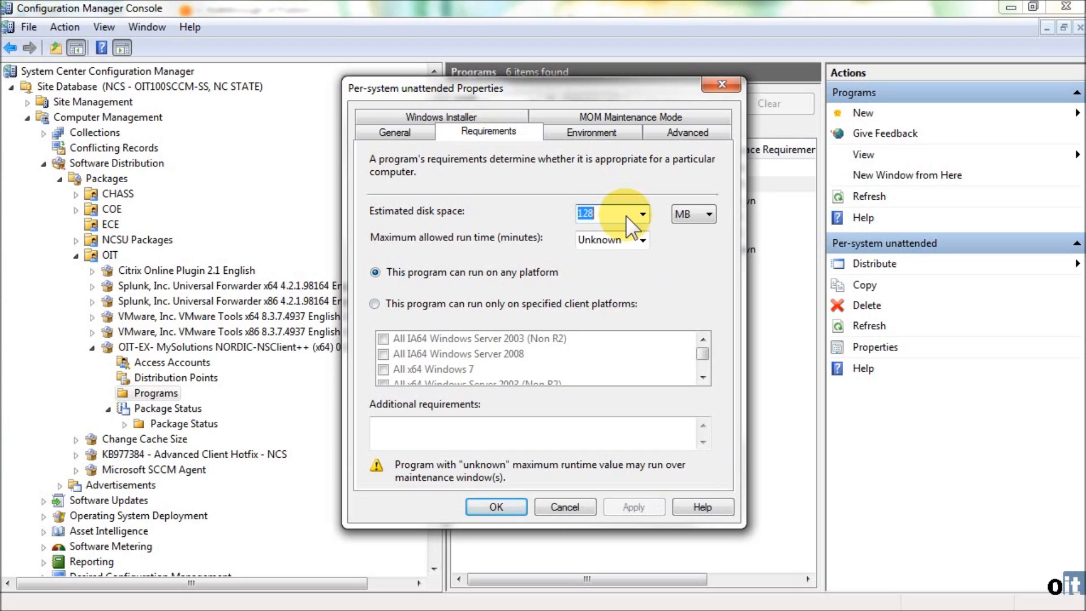
left_click(690, 294)
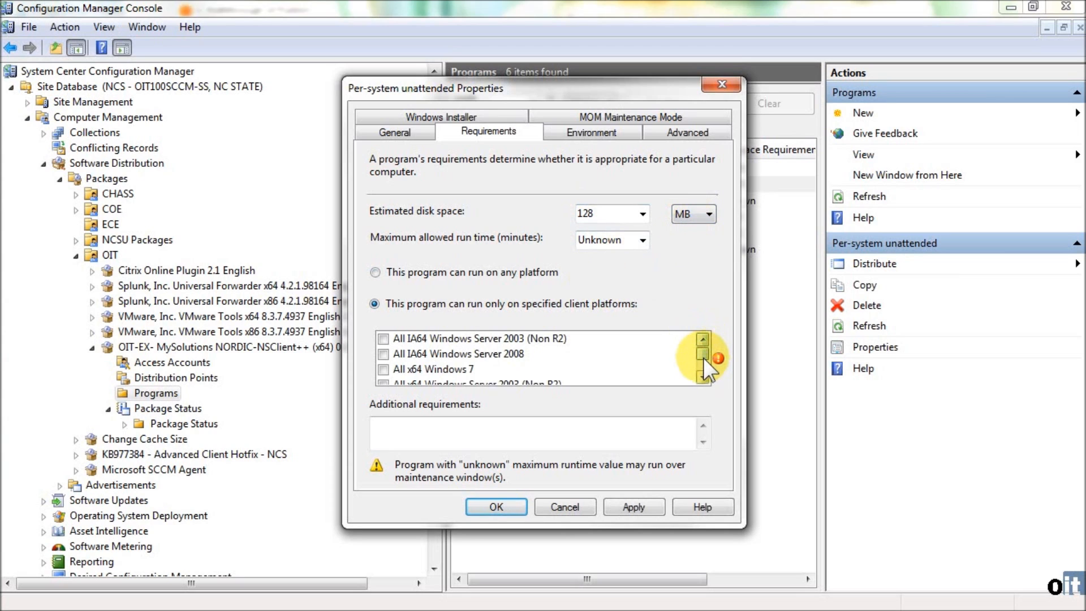
mouse_move(702, 356)
left_mouse_down()
mouse_move(699, 374)
mouse_move(697, 350)
left_mouse_up()
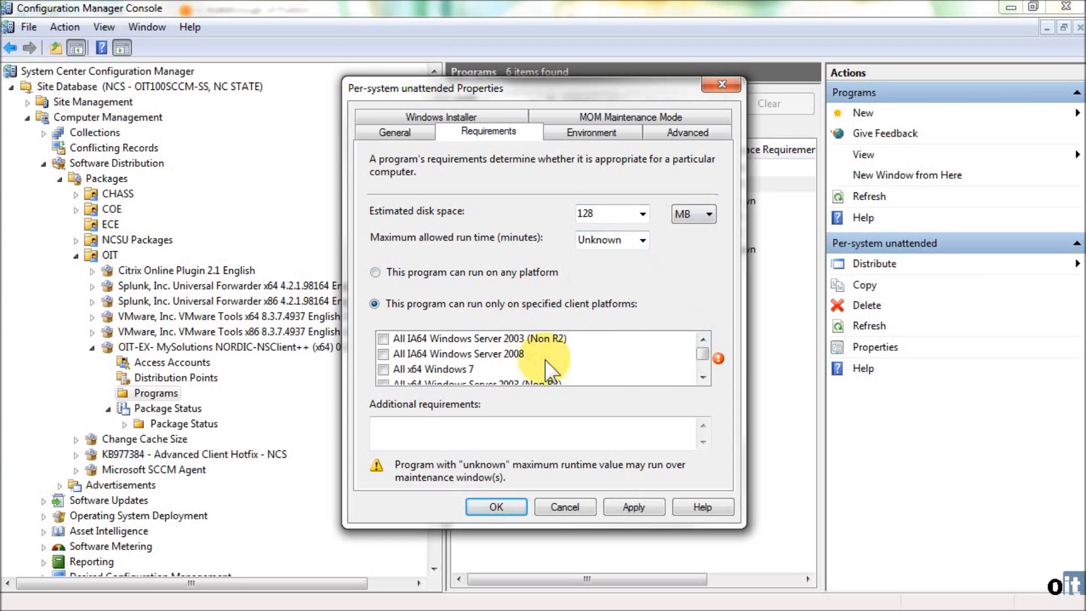
mouse_move(705, 354)
left_mouse_down()
mouse_move(703, 364)
mouse_move(701, 344)
left_mouse_up()
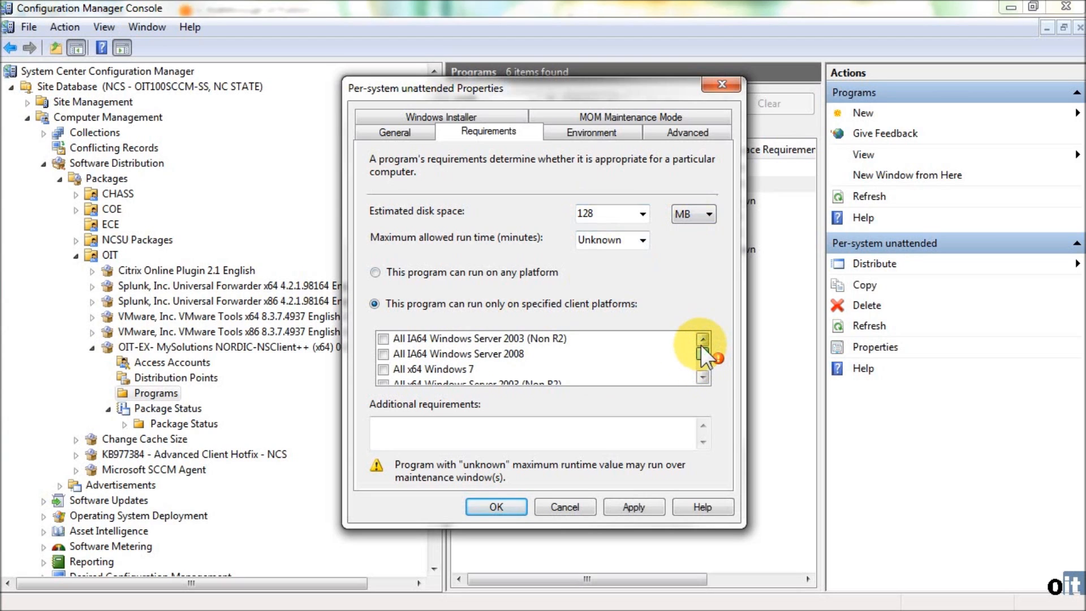
left_click(421, 274)
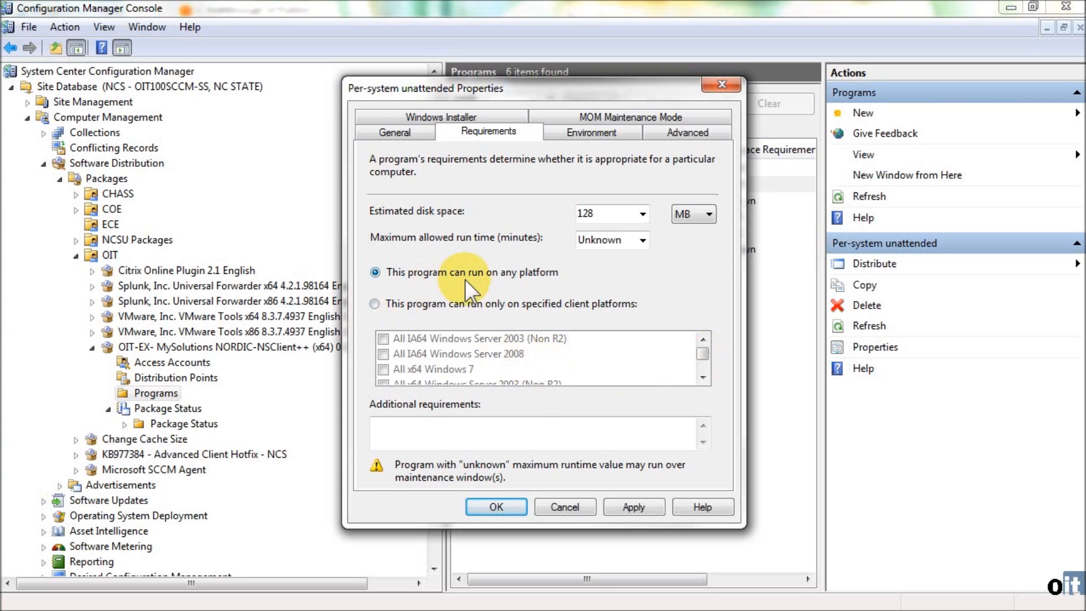
left_click(469, 436)
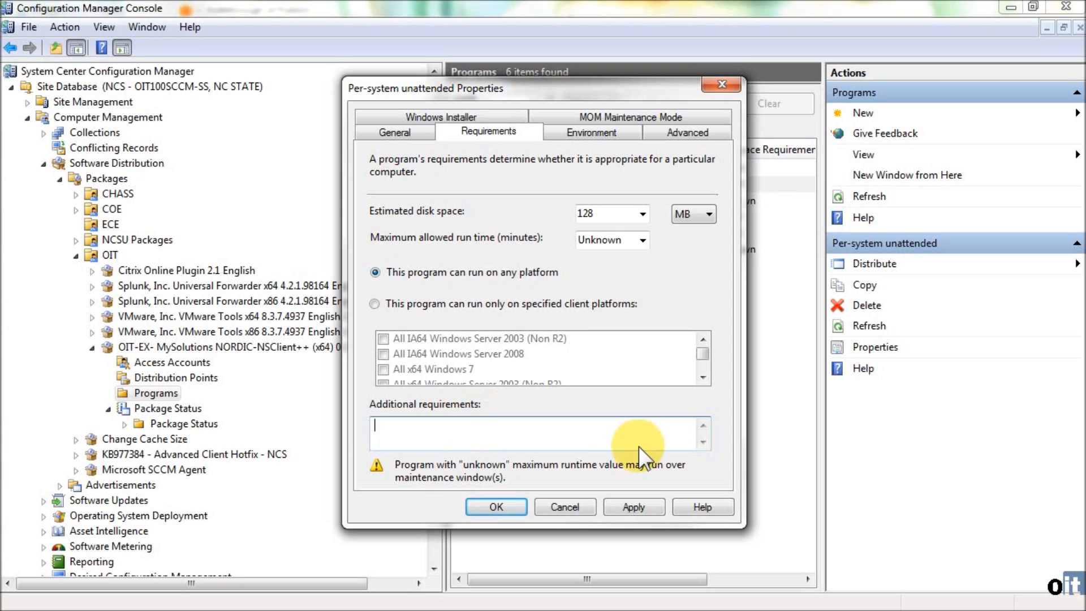
Examine the program's environment conditions, including the login-state choices for when it can run.
left_click(591, 131)
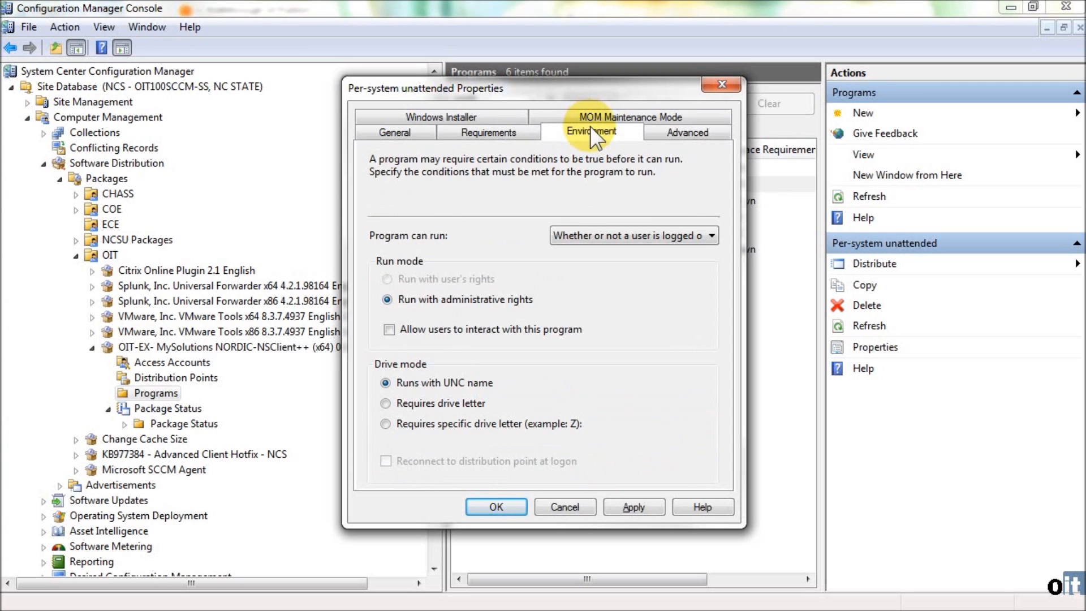
left_click(713, 234)
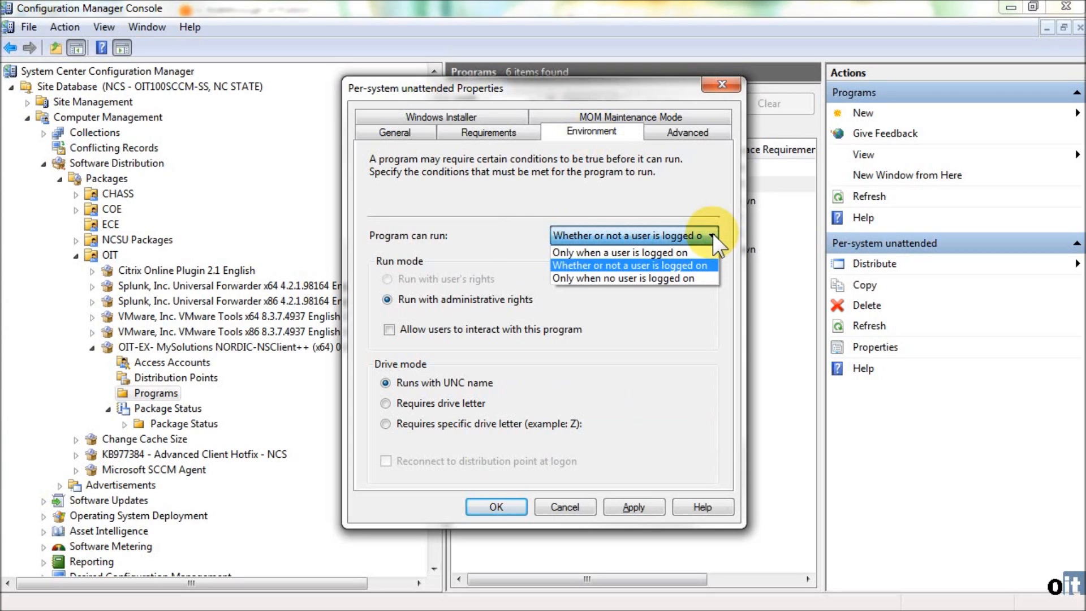
left_click(713, 233)
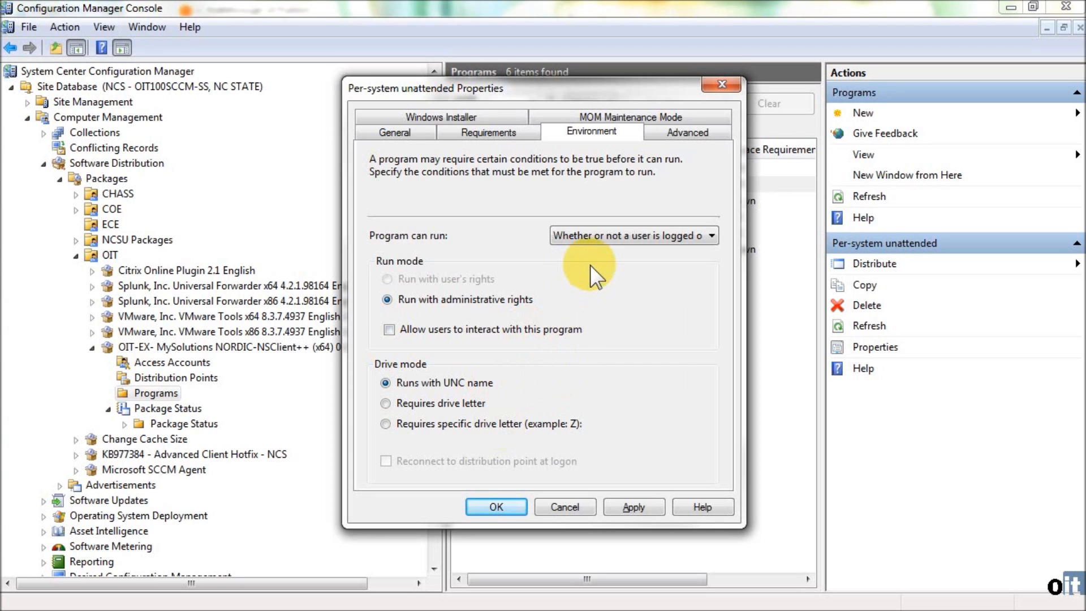
Review the option to run another program first, leave it off, and allow installation from the Install Software task sequence without being advertised.
left_click(668, 136)
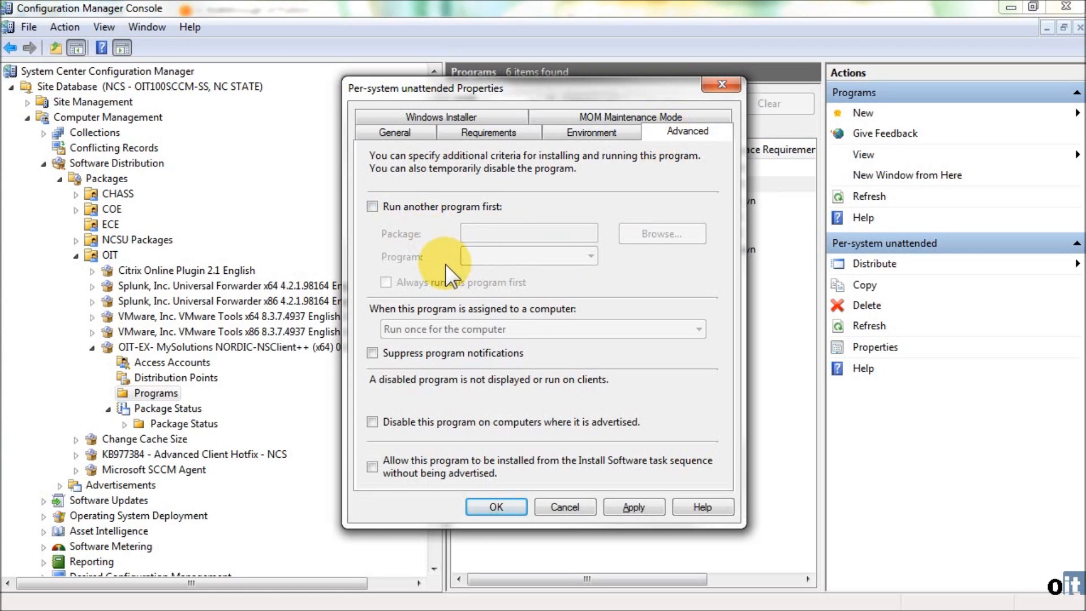
left_click(416, 209)
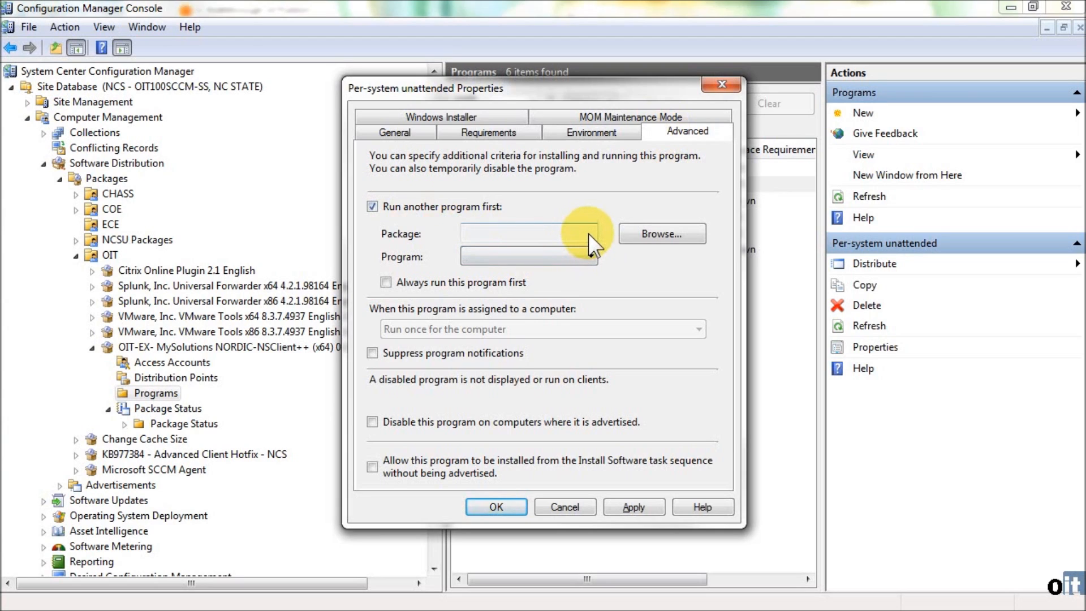
left_click(591, 258)
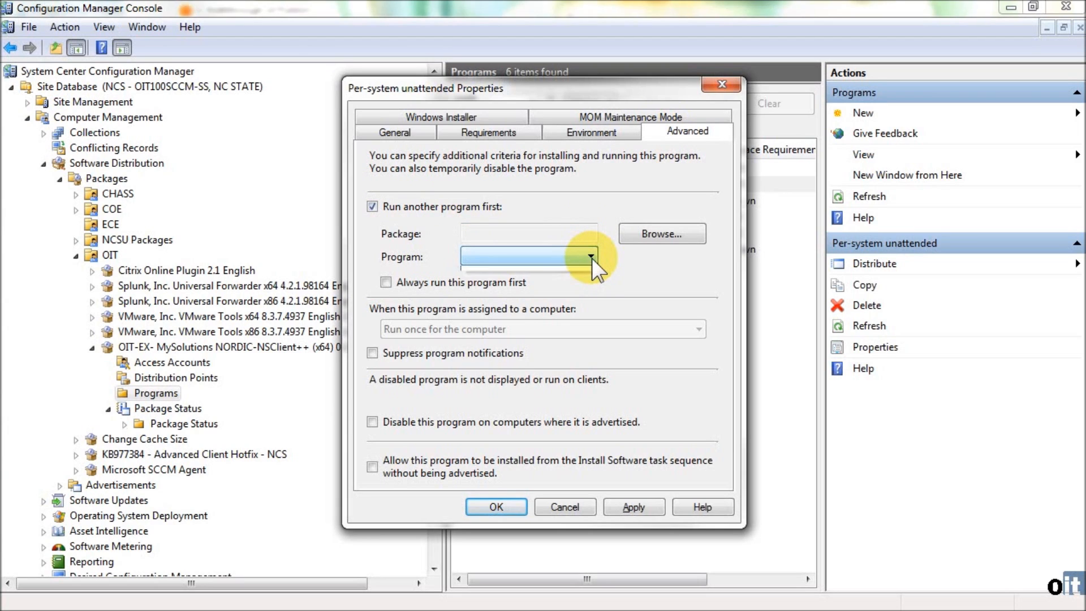
left_click(591, 258)
left_click(508, 237)
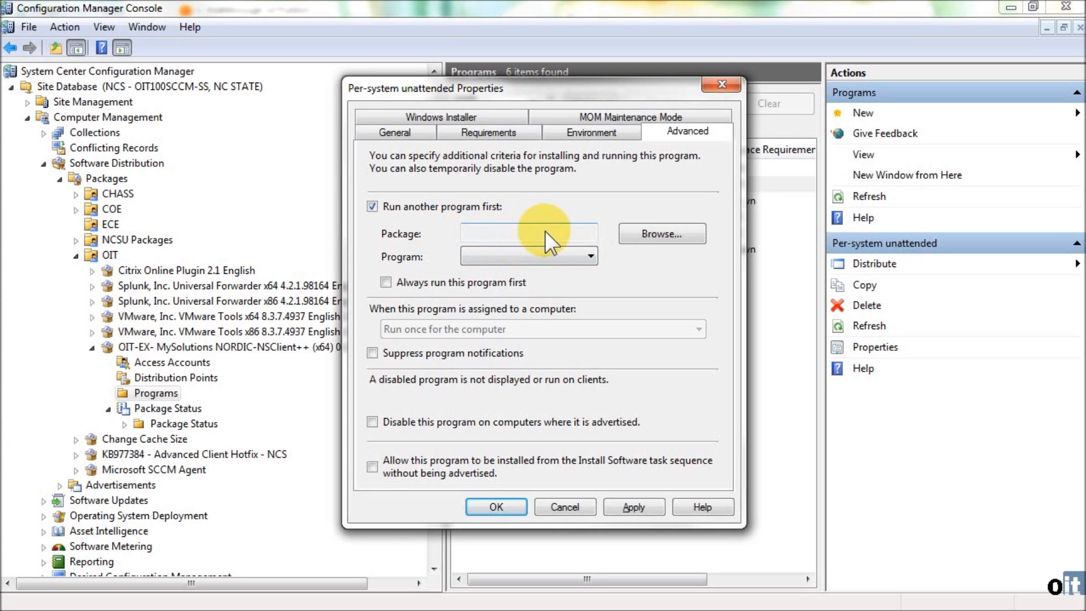
left_click(372, 207)
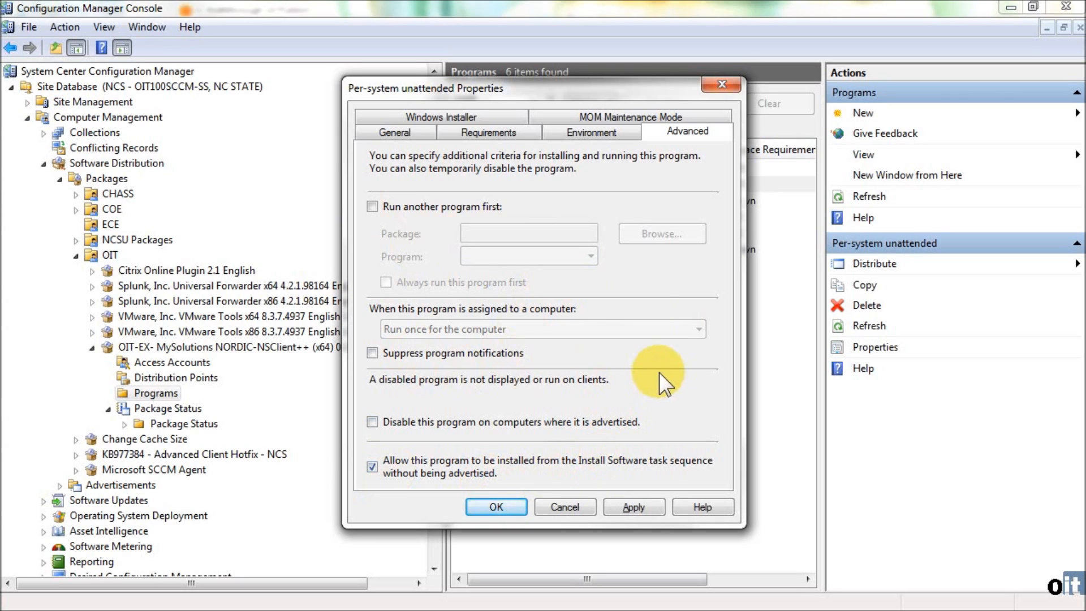
Import NSClient++-0.3.9-x64.msi as the program's Windows Installer source file and save the program properties.
left_click(586, 116)
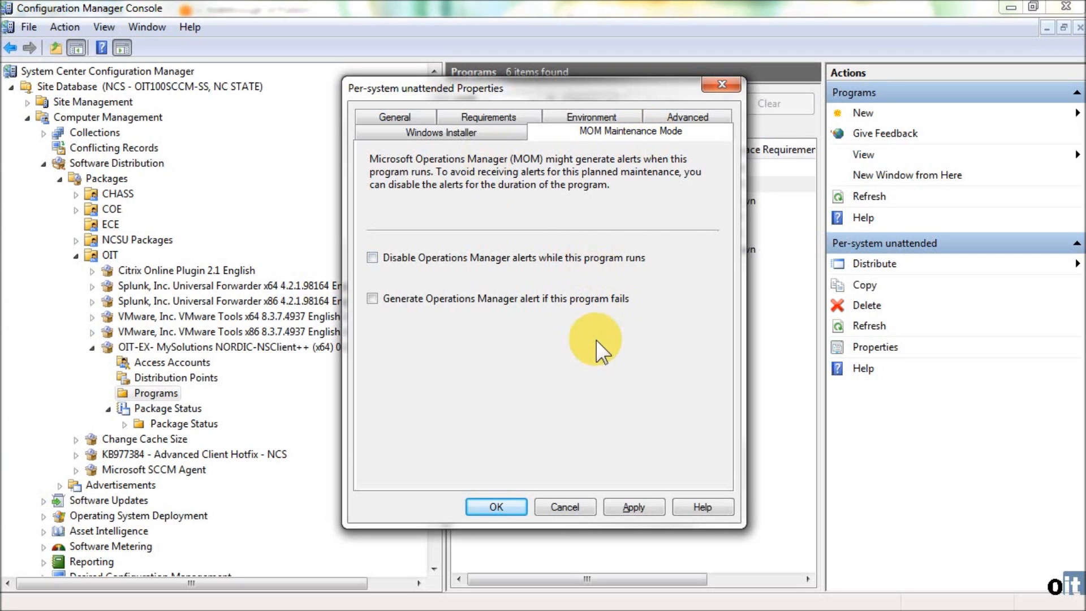
left_click(445, 132)
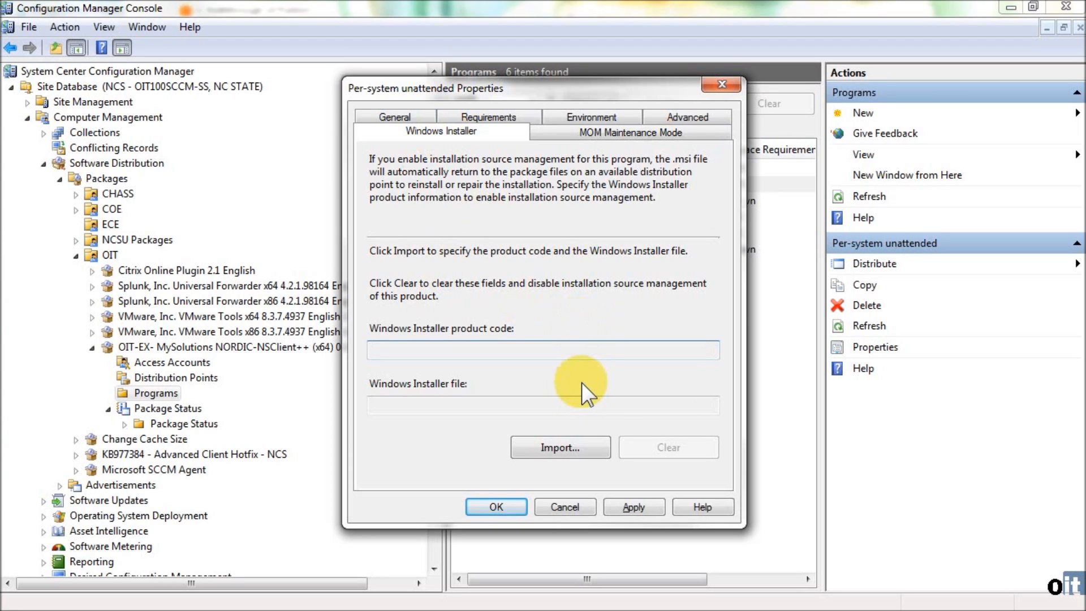
left_click(556, 445)
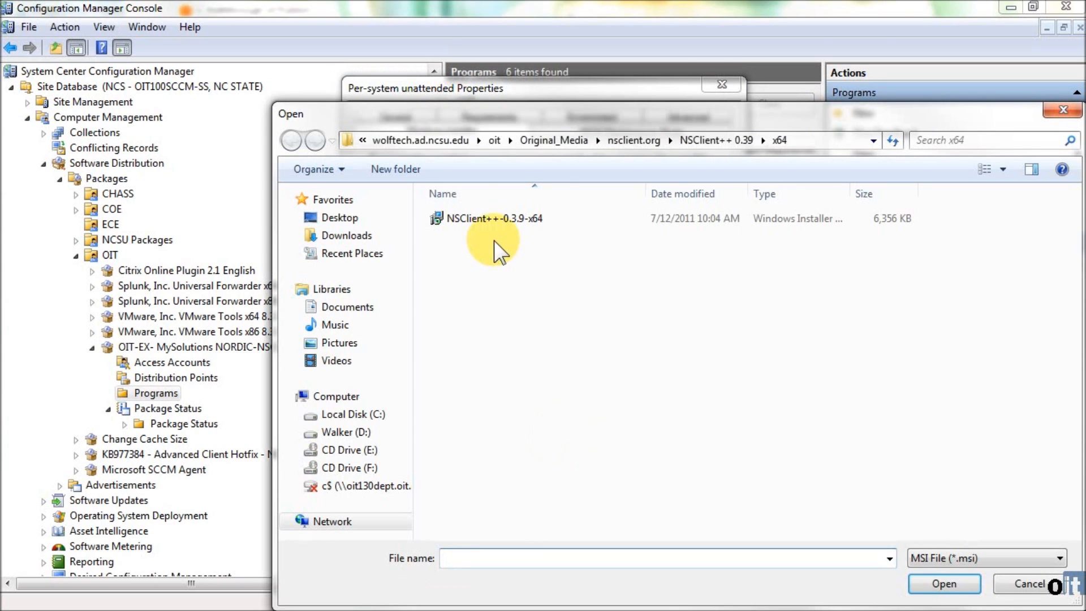
double_click(480, 215)
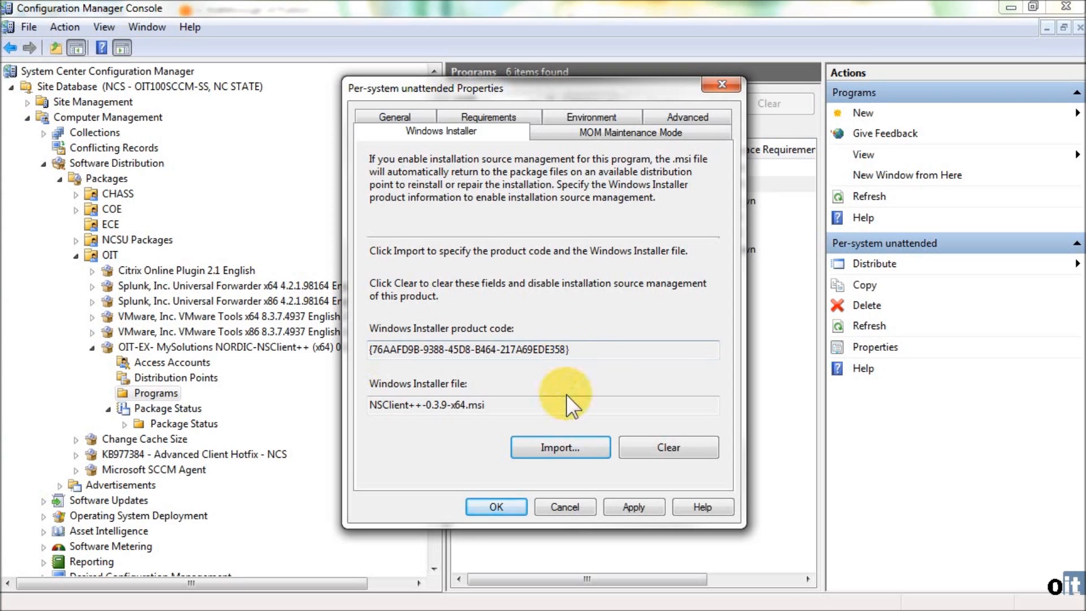
left_click(497, 506)
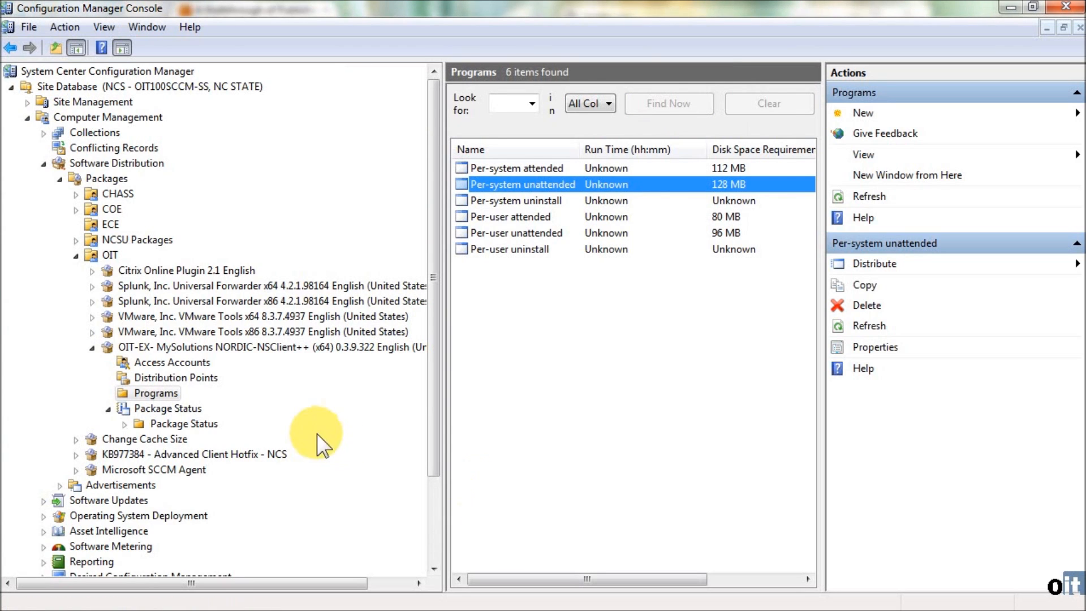
Copy the OIT-EX NSClient++ (x64) package to new distribution points OIT100SCCM-DP, OIT200SCCM-DP and OIT201SCCM-DP.
left_click(156, 377)
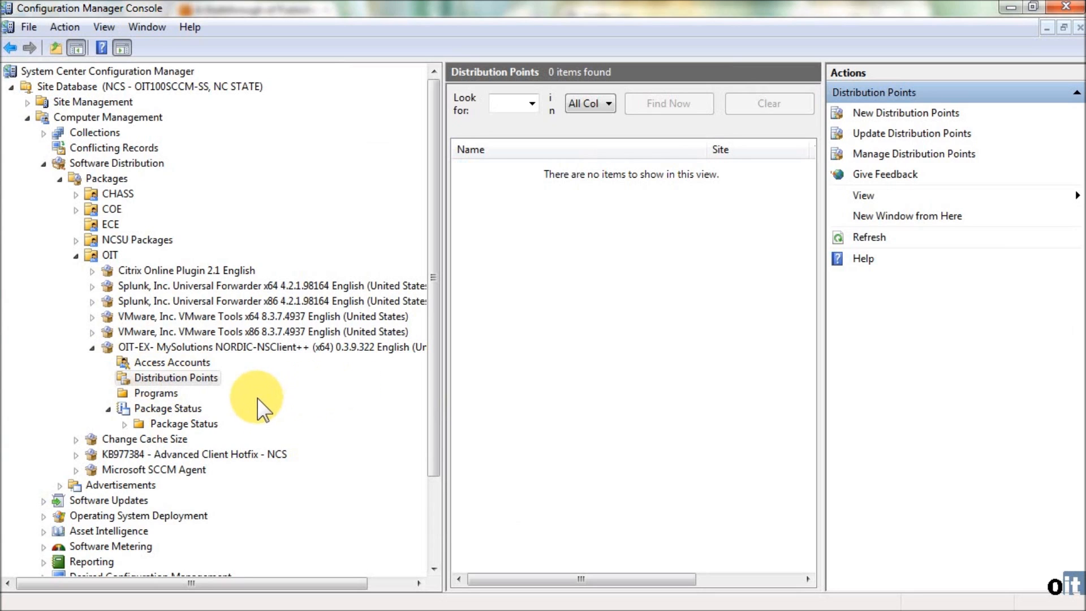
right_click(138, 377)
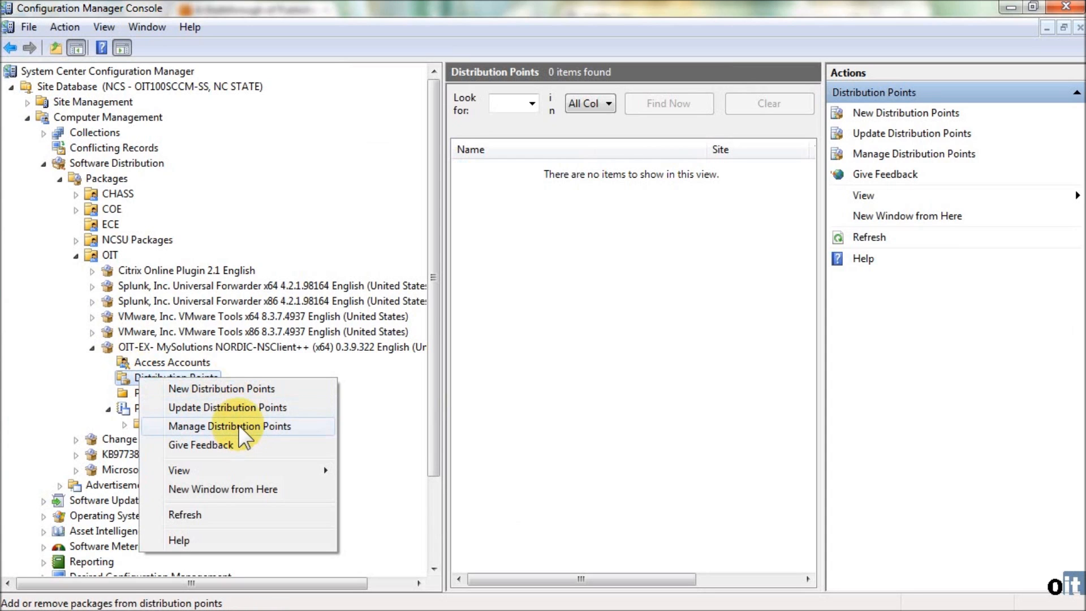
left_click(240, 390)
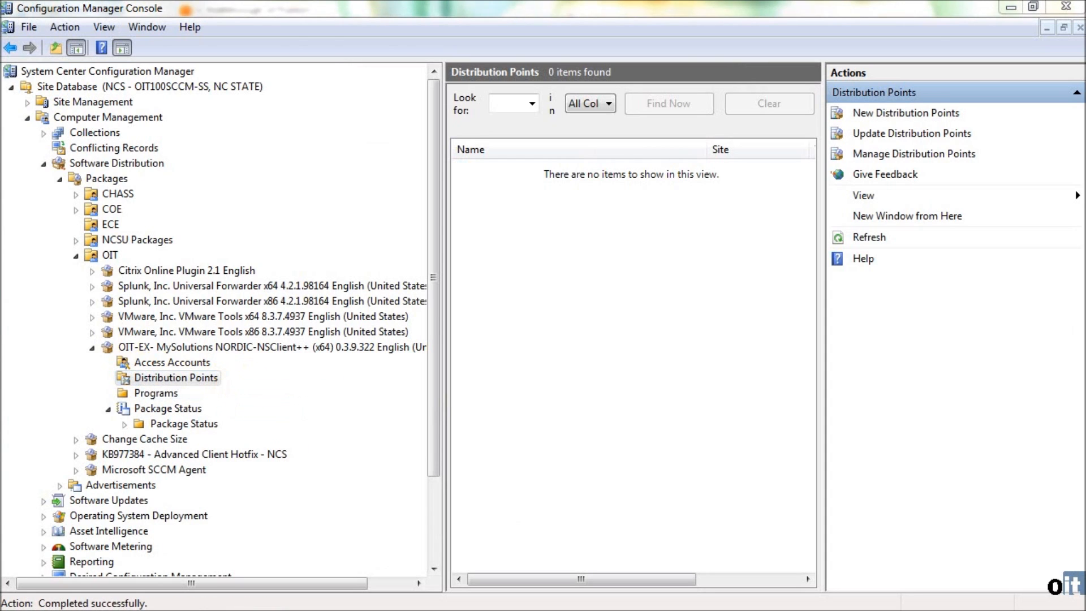
left_click_drag(24, 194, 526, 60)
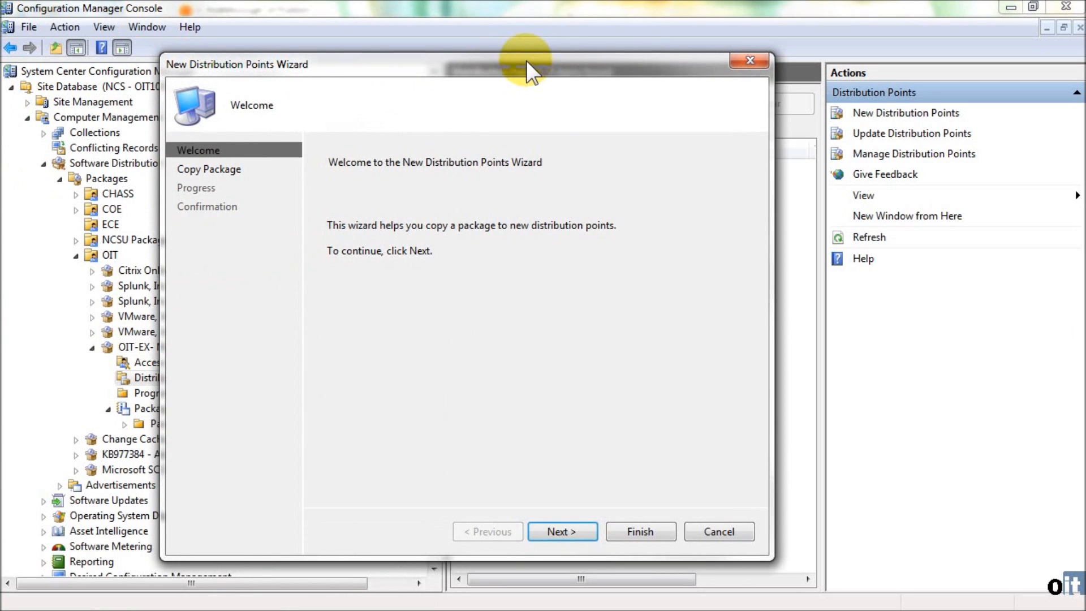
left_click(568, 528)
left_click_drag(412, 258, 454, 262)
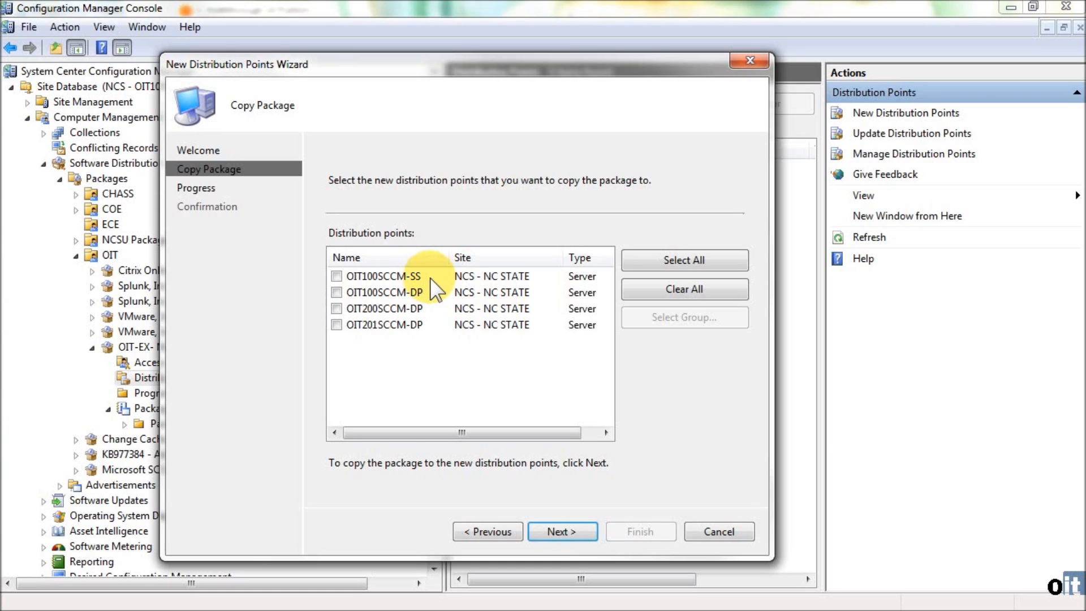
left_click(336, 309)
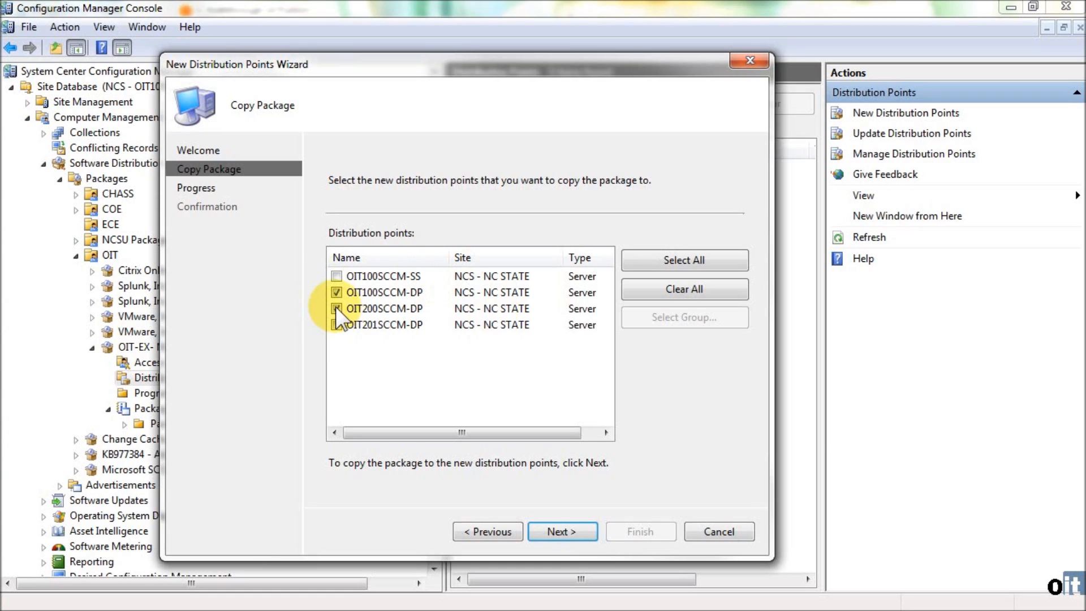
left_click(336, 325)
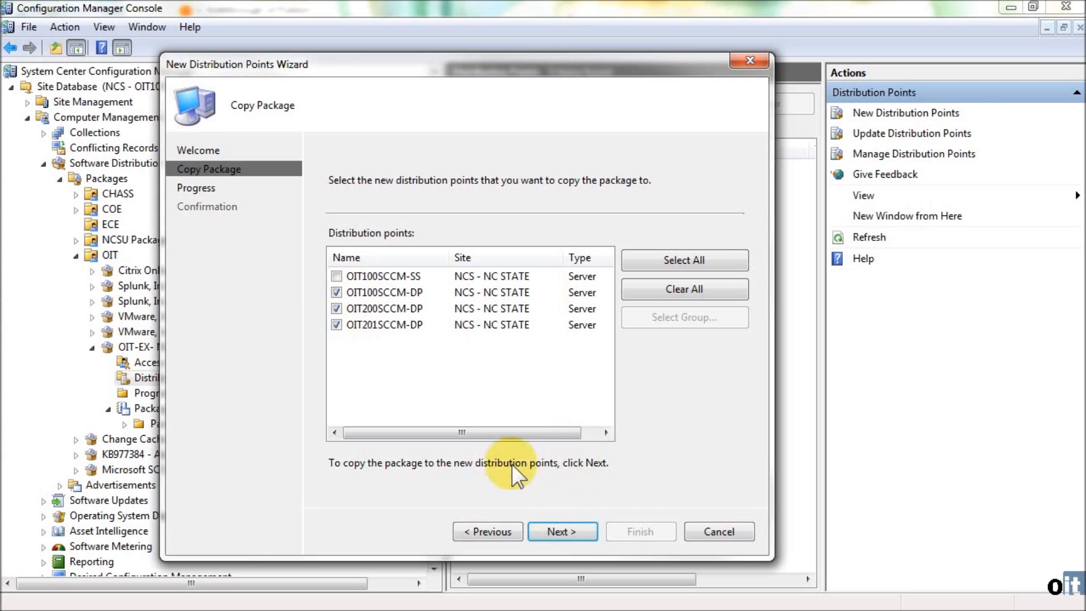
left_click(562, 529)
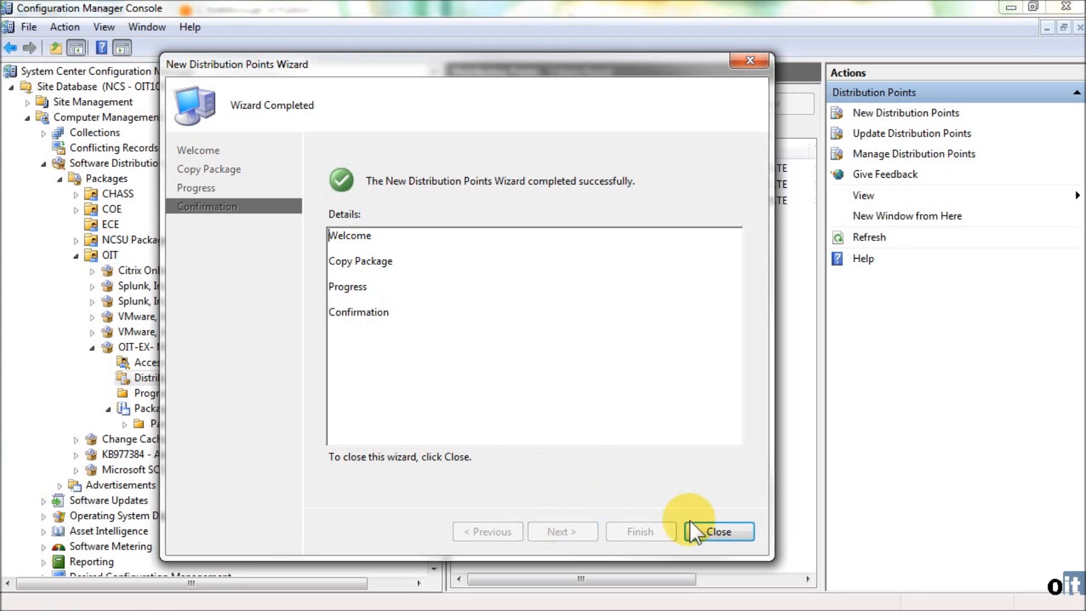
left_click(713, 532)
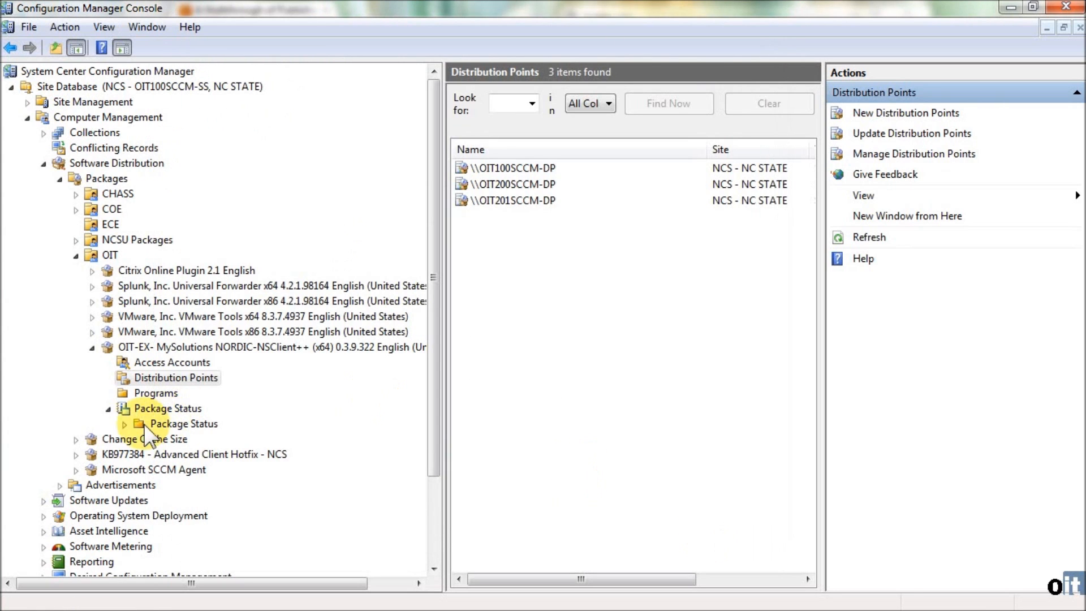
Check the package status for the NCS - NC STATE site and refresh its distribution point states.
left_click(124, 424)
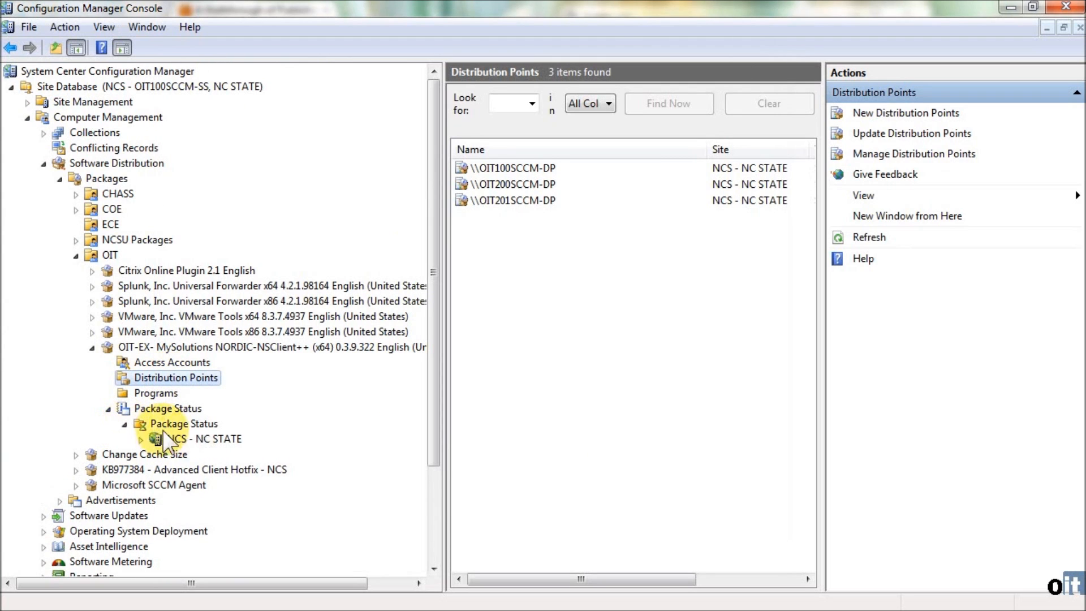
left_click(175, 423)
left_click(186, 439)
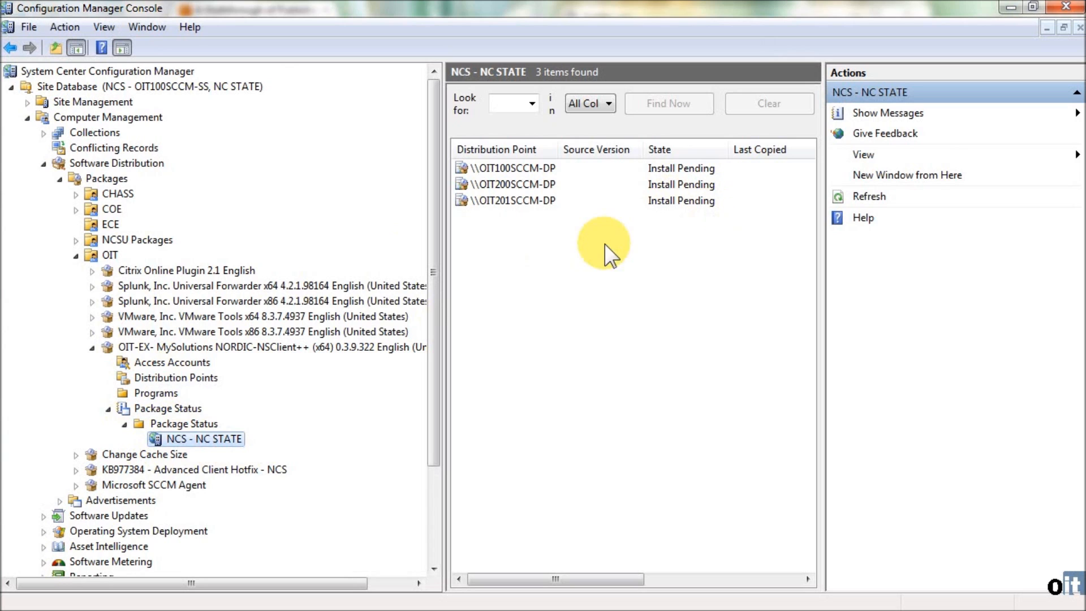
right_click(213, 438)
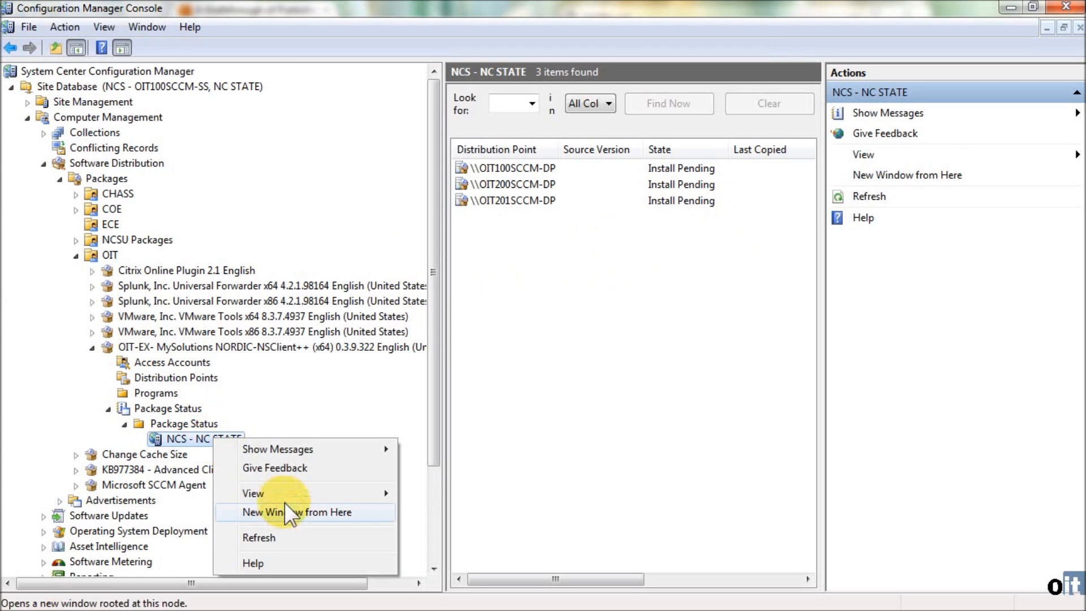
left_click(278, 537)
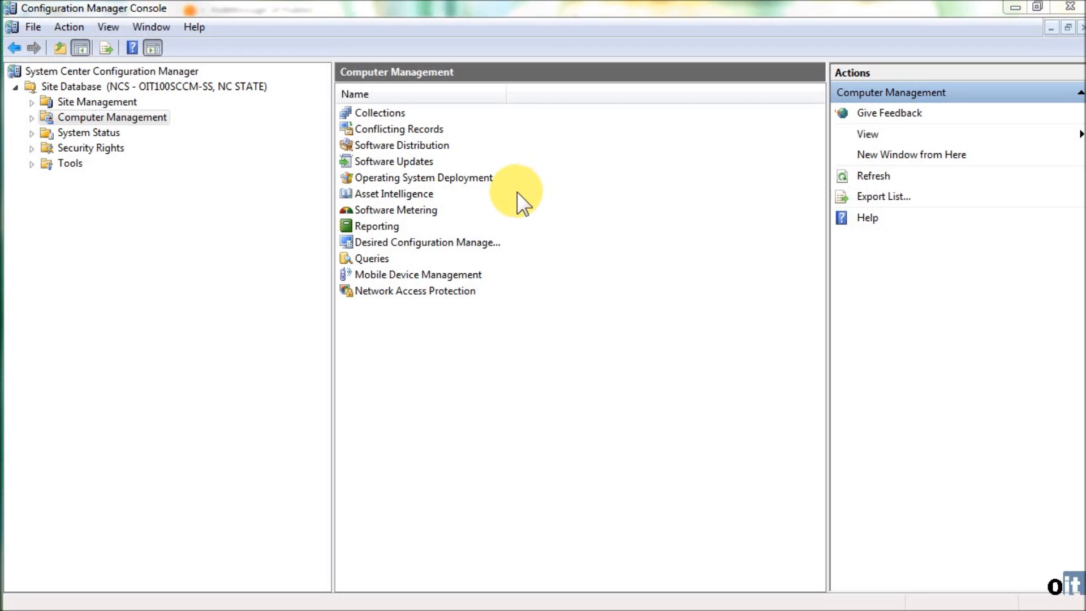
Expand the collections under Computer Management and examine the general All Systems, All Users and All Windows collections.
left_click(31, 118)
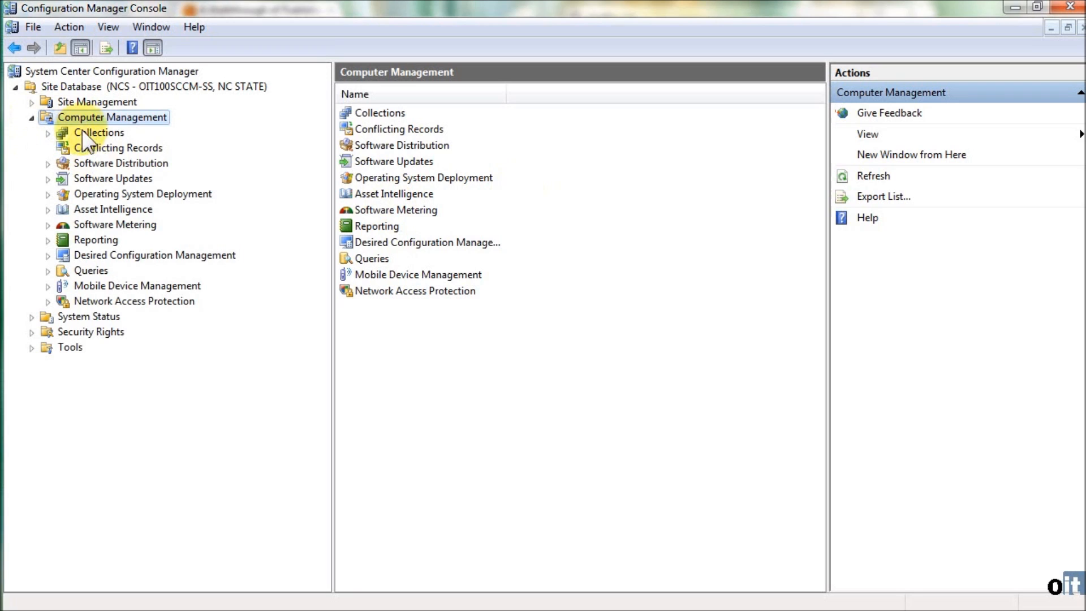
left_click(48, 133)
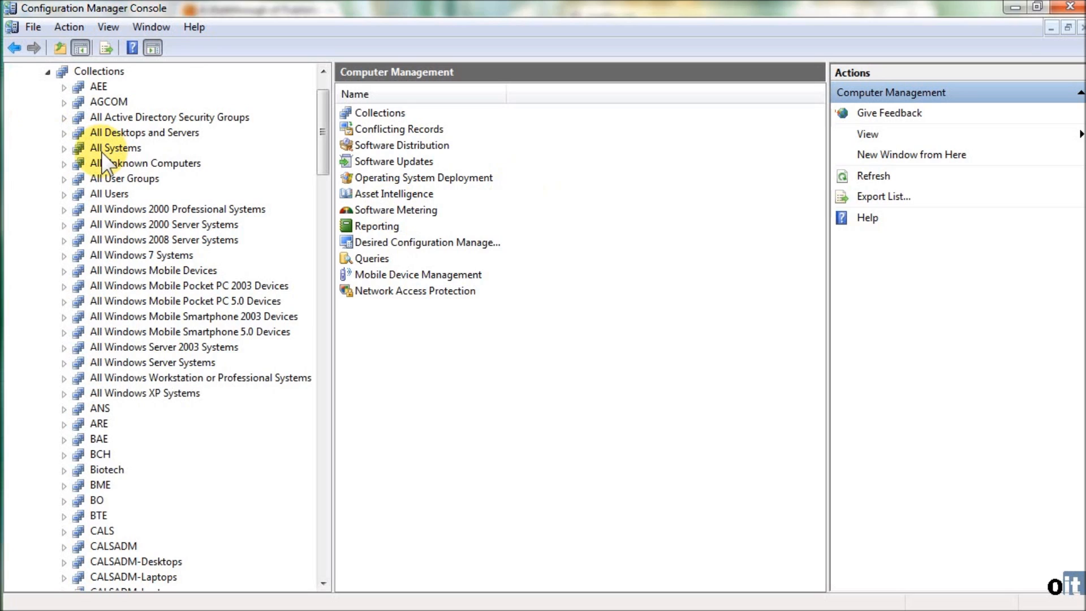
scroll(100, 152, "down", 1)
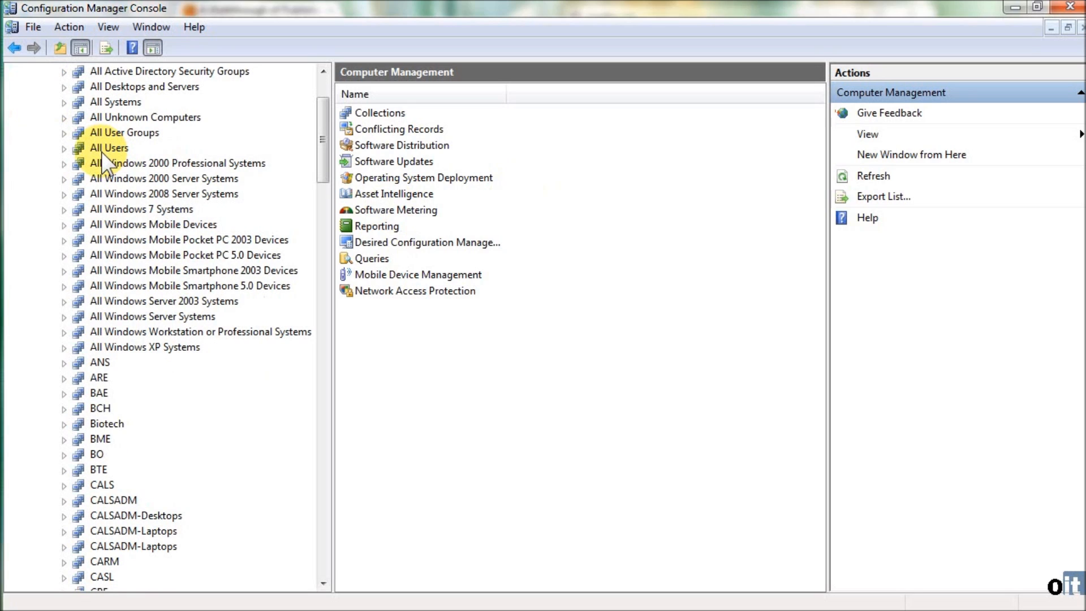
scroll(101, 152, "up", 1)
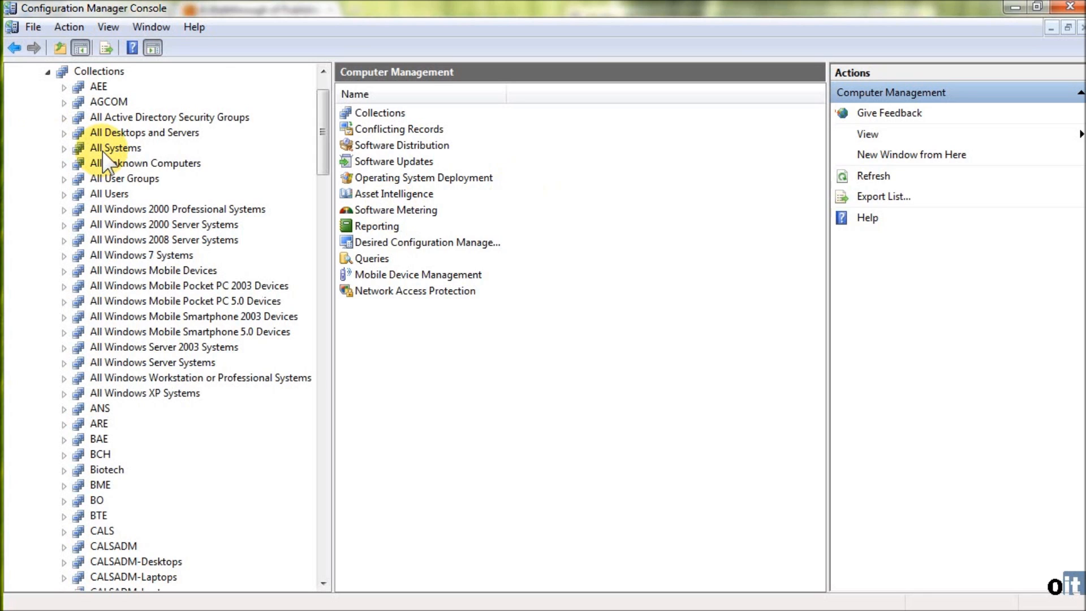
scroll(108, 164, "down", 1)
scroll(107, 164, "down", 1)
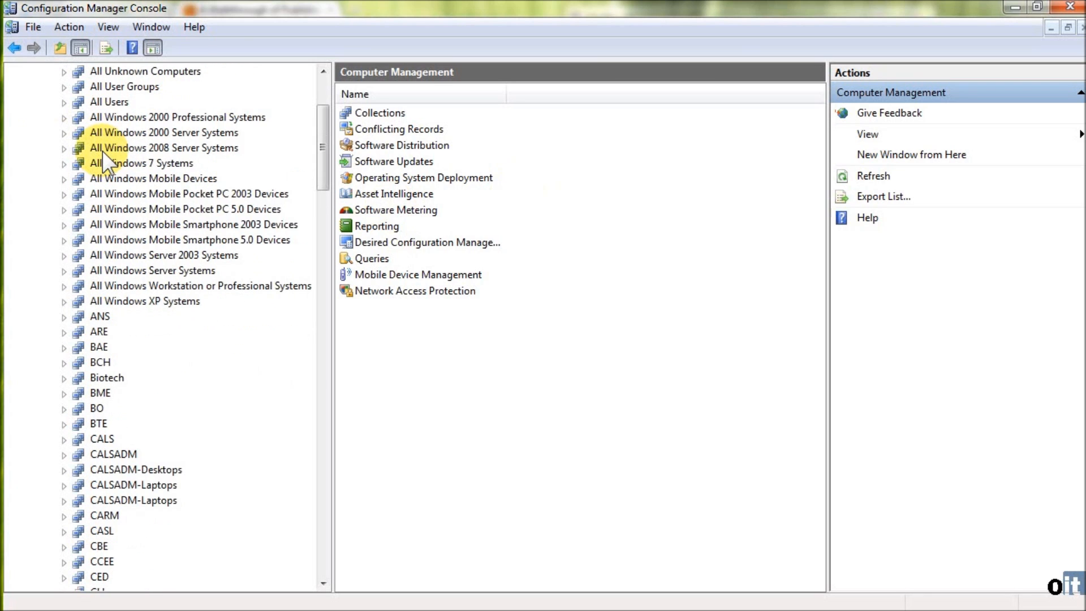
scroll(103, 156, "down", 1)
scroll(147, 170, "up", 1)
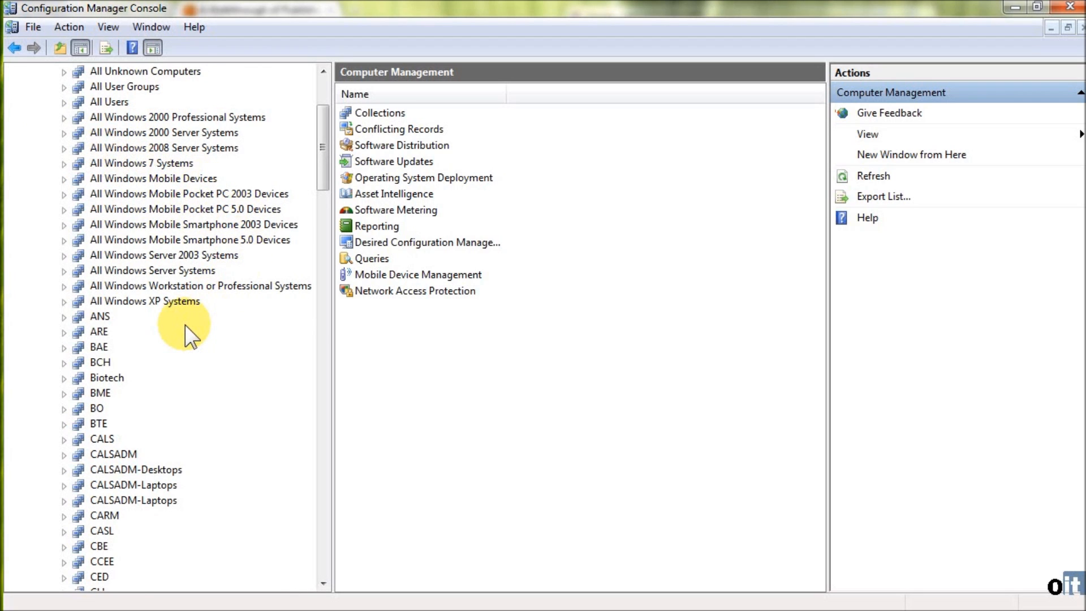
scroll(190, 336, "down", 1)
scroll(190, 336, "down", 1)
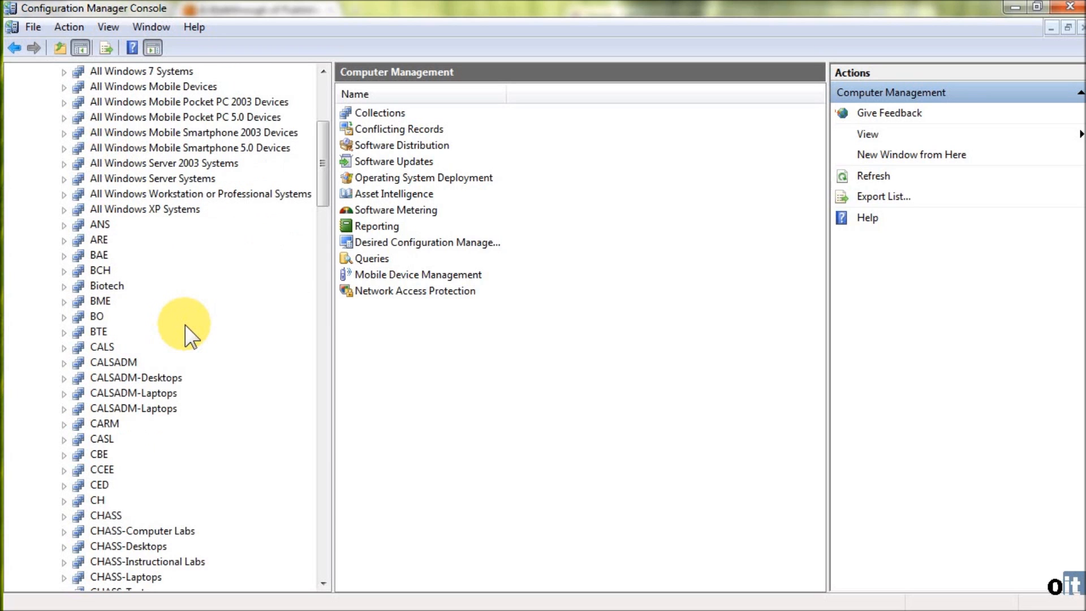
Look through the departmental collections down to OIT and examine the OIT-Computers and OIT-Server collections.
scroll(186, 324, "down", 4)
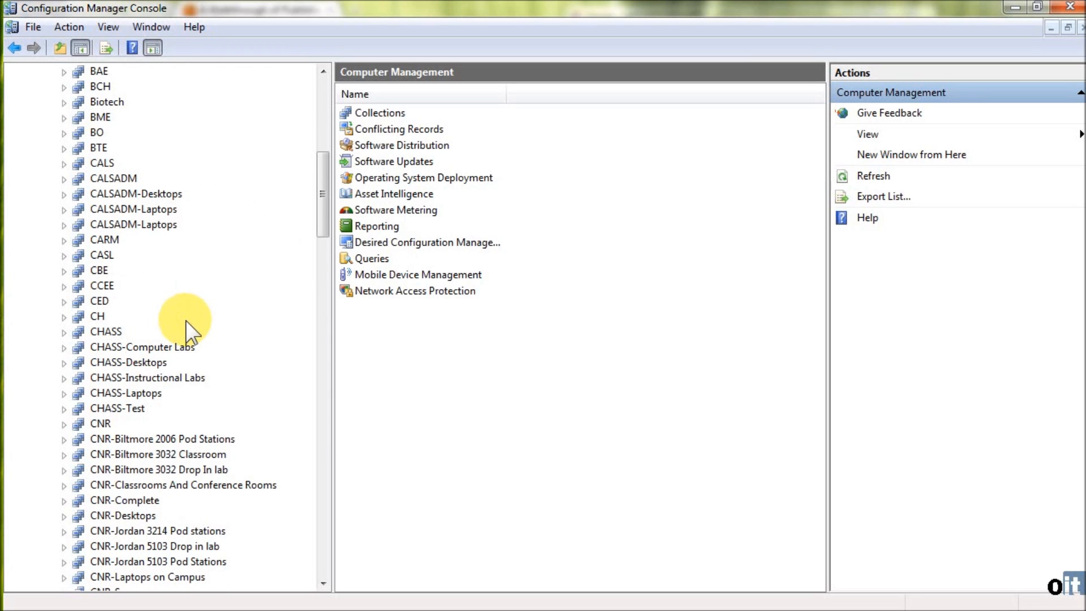
scroll(186, 323, "down", 3)
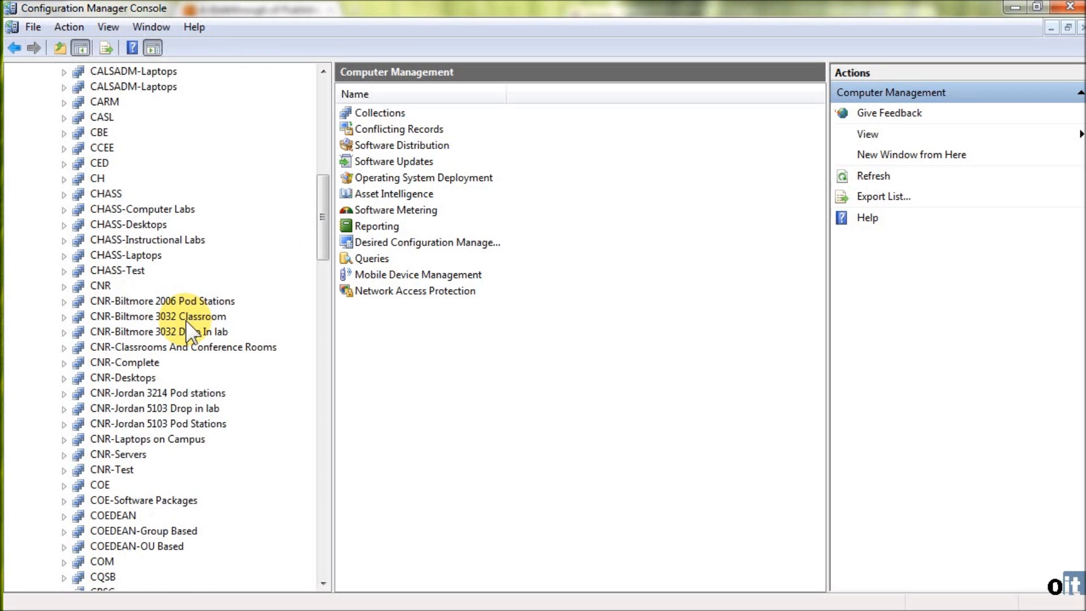
scroll(186, 323, "down", 6)
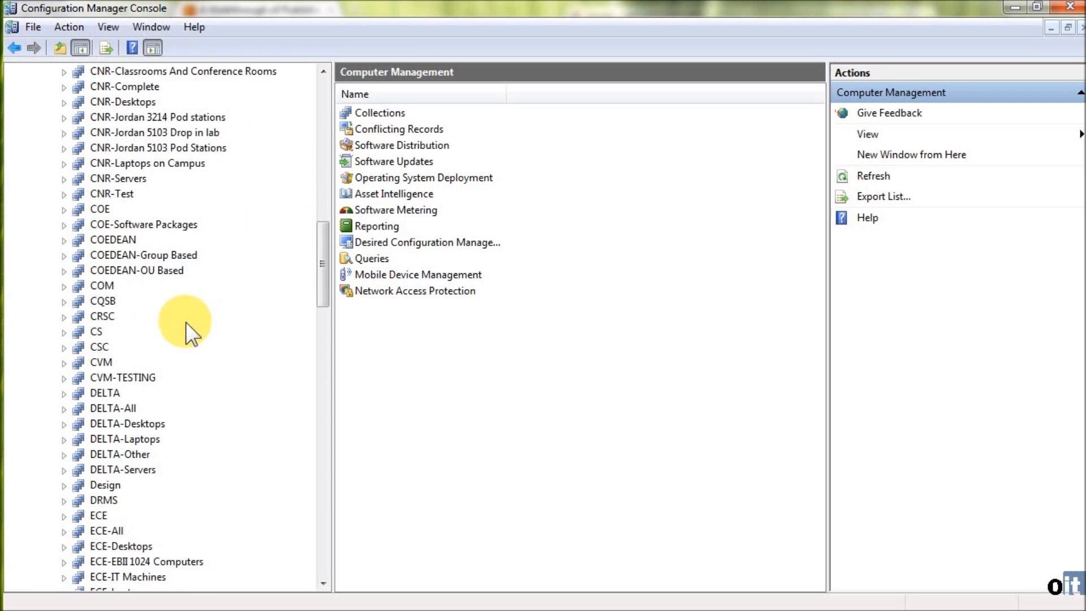
scroll(187, 324, "down", 2)
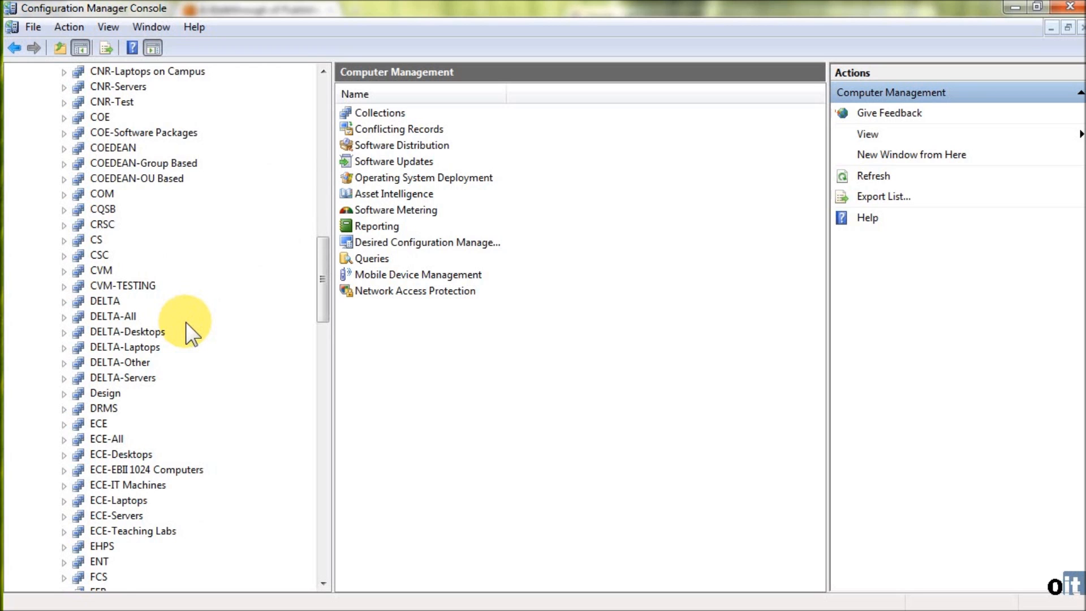
scroll(186, 323, "down", 6)
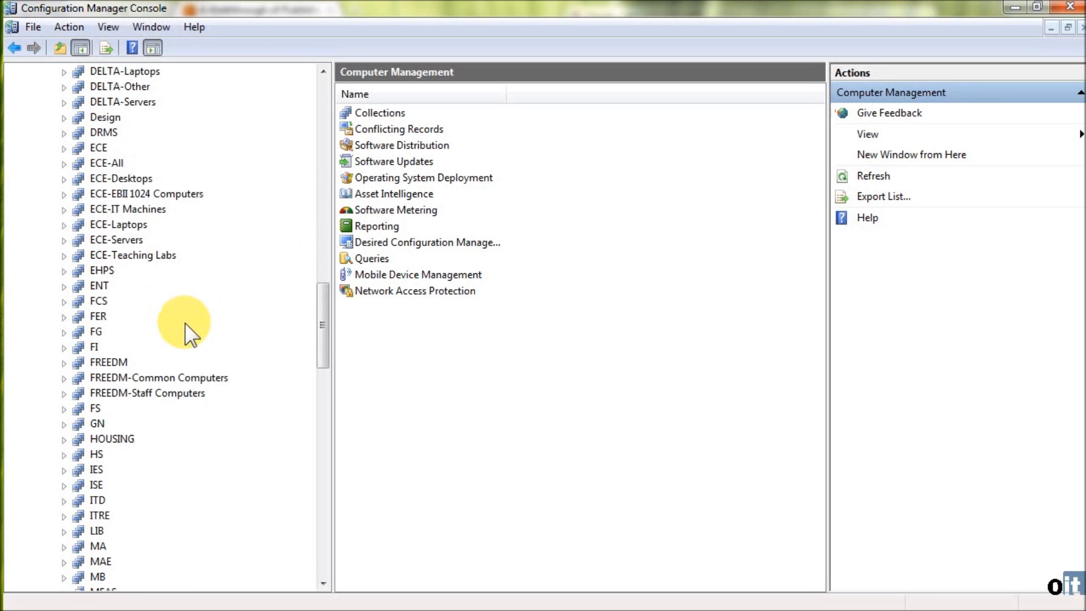
scroll(186, 324, "down", 7)
scroll(186, 325, "down", 9)
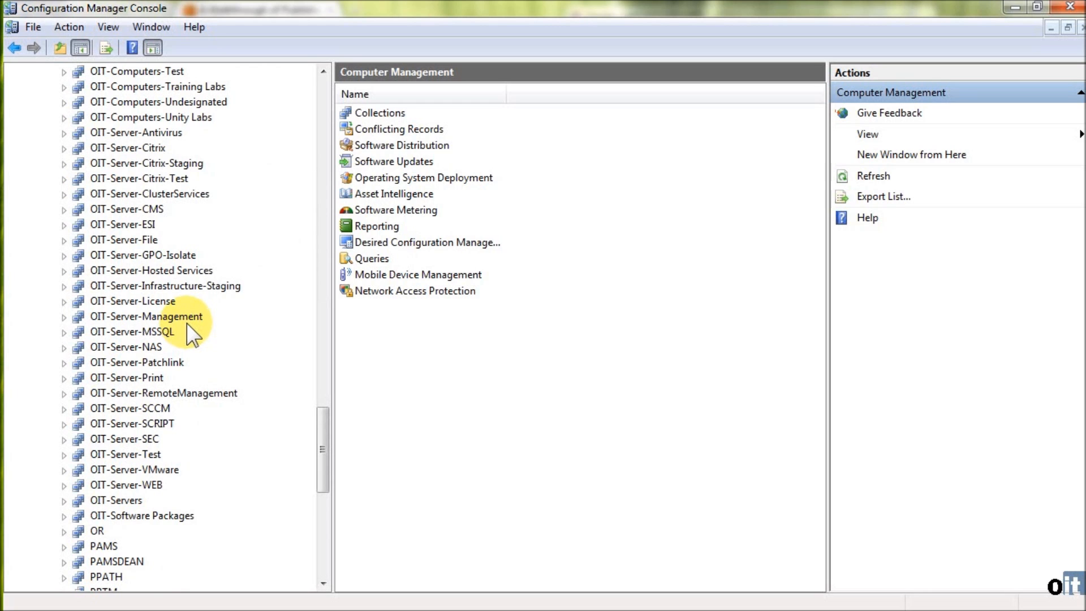
scroll(188, 326, "down", 2)
scroll(192, 334, "up", 3)
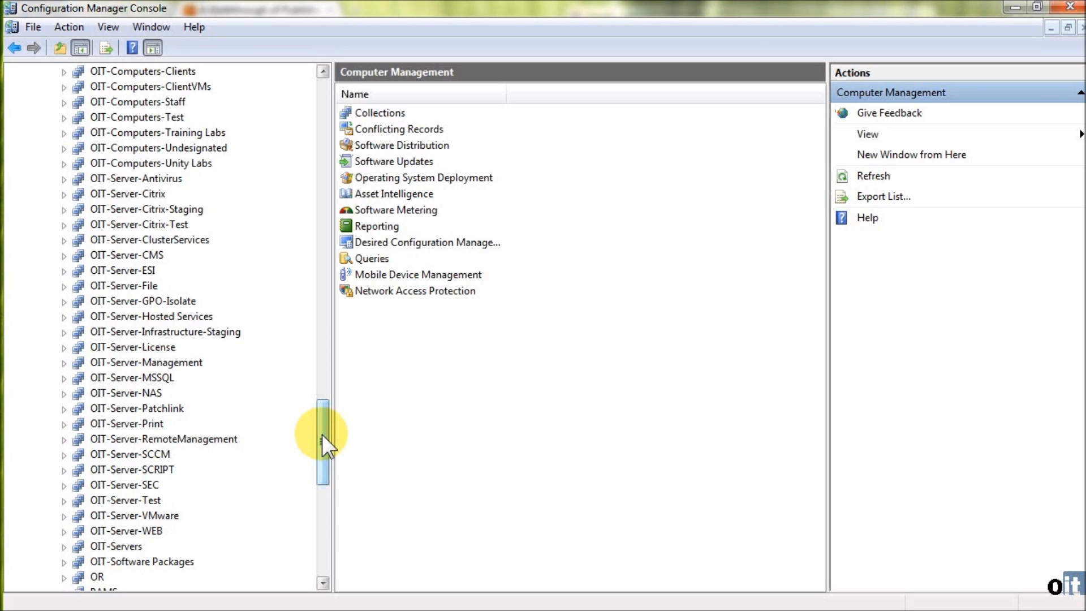
left_click_drag(323, 435, 326, 440)
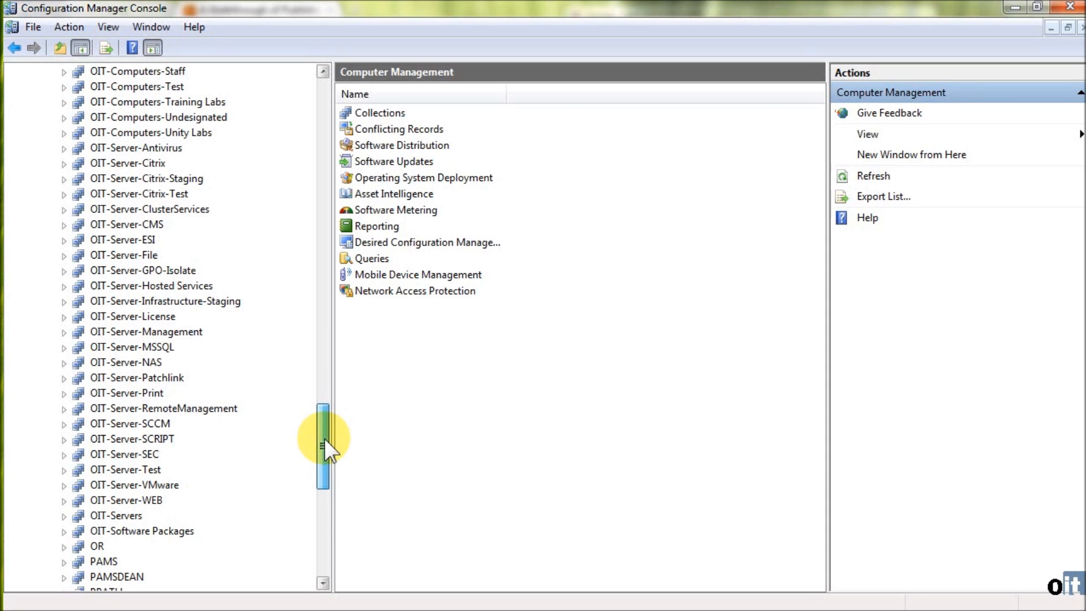
left_click_drag(324, 439, 324, 438)
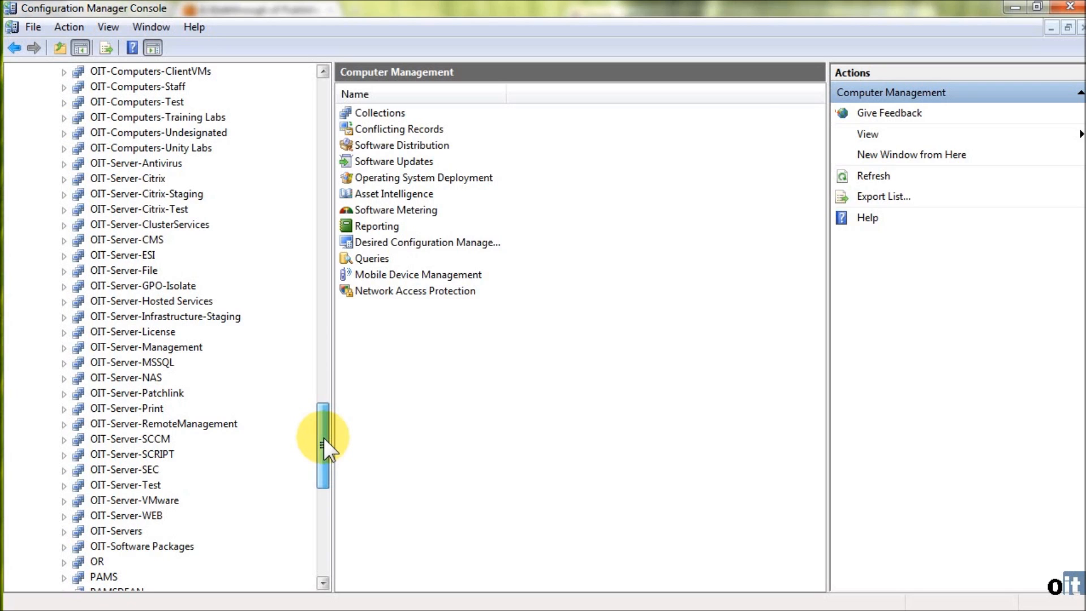
left_click_drag(324, 439, 325, 429)
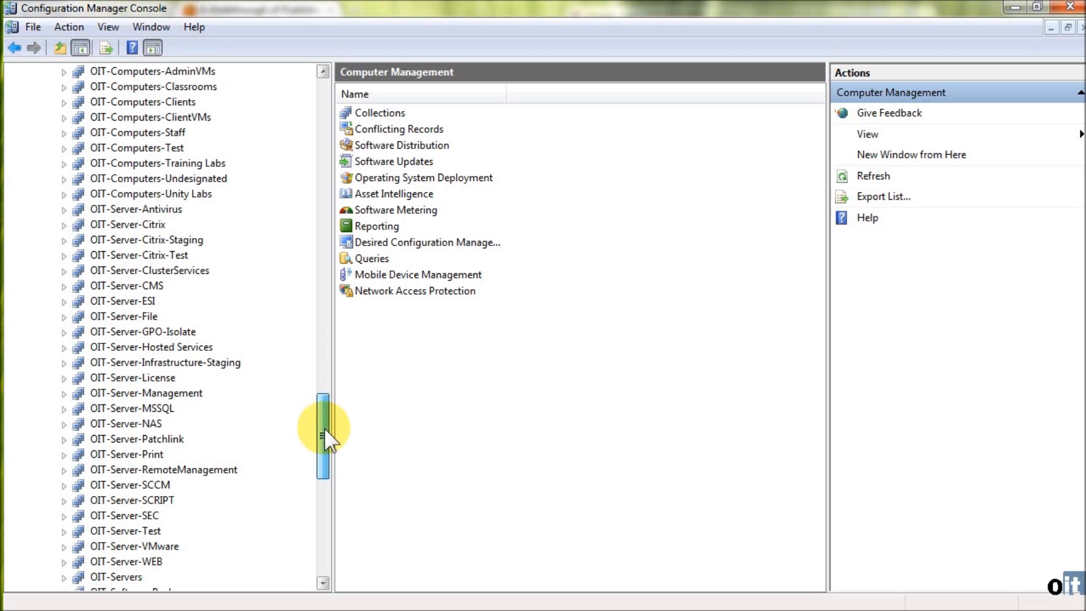
left_click_drag(324, 428, 324, 435)
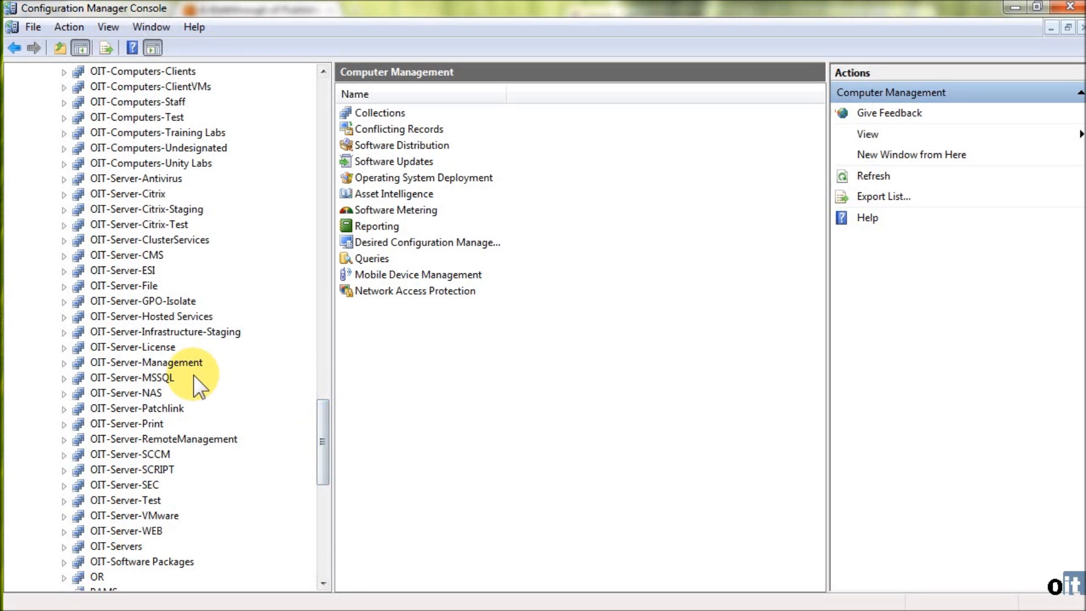
In Active Directory Users and Computers, try to create a global security group OIT-EX-MySolutions NORDIC-NSClient++-0.3.9.322 in OIT Software, declining the automatic character replacement.
left_click_drag(0, 158, 476, 20)
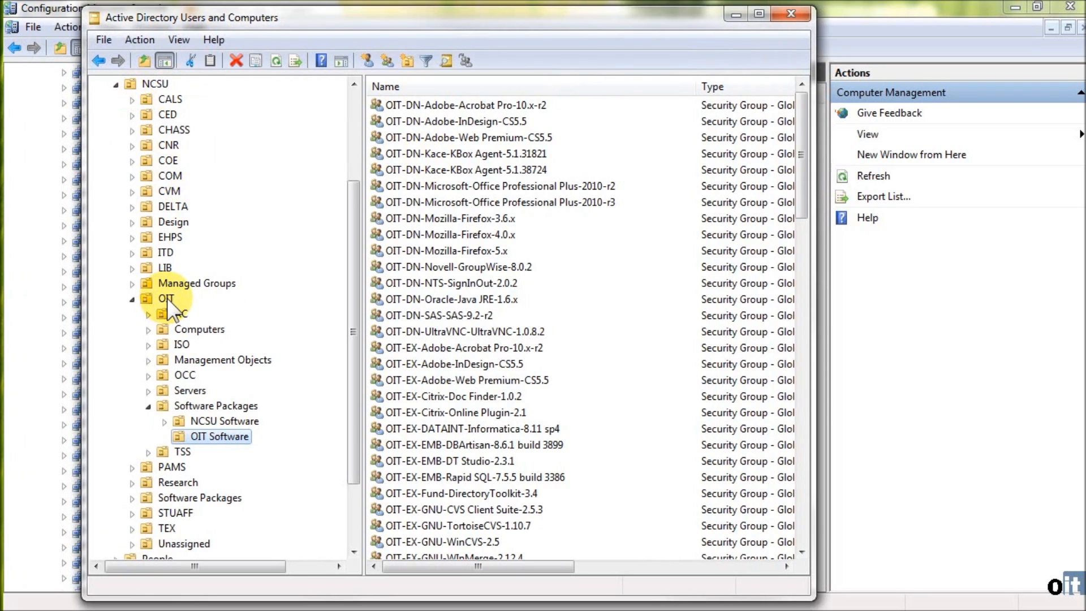
right_click(219, 435)
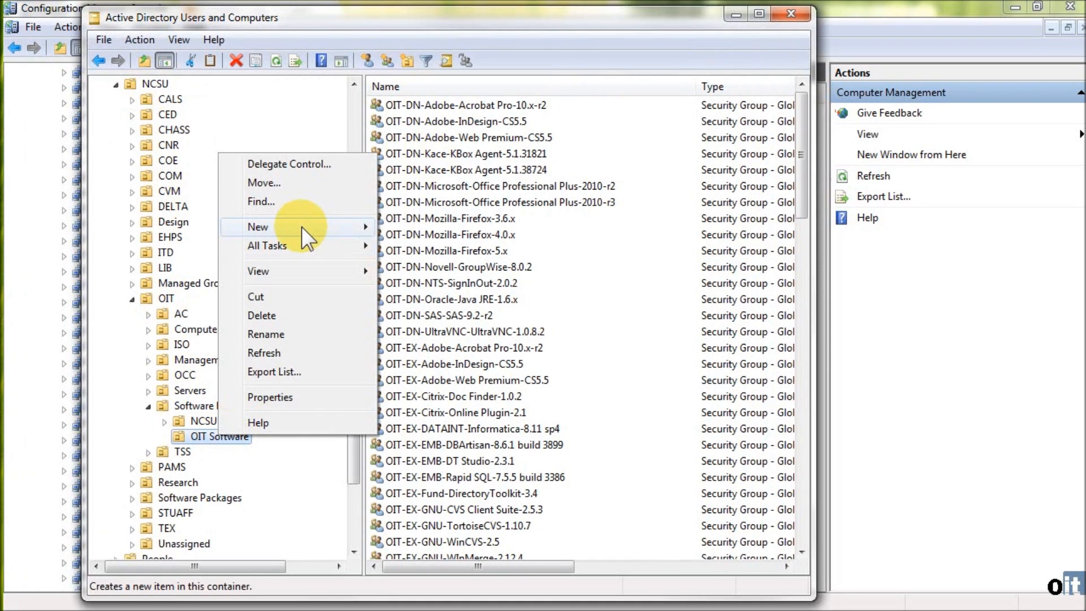
mouse_move(301, 226)
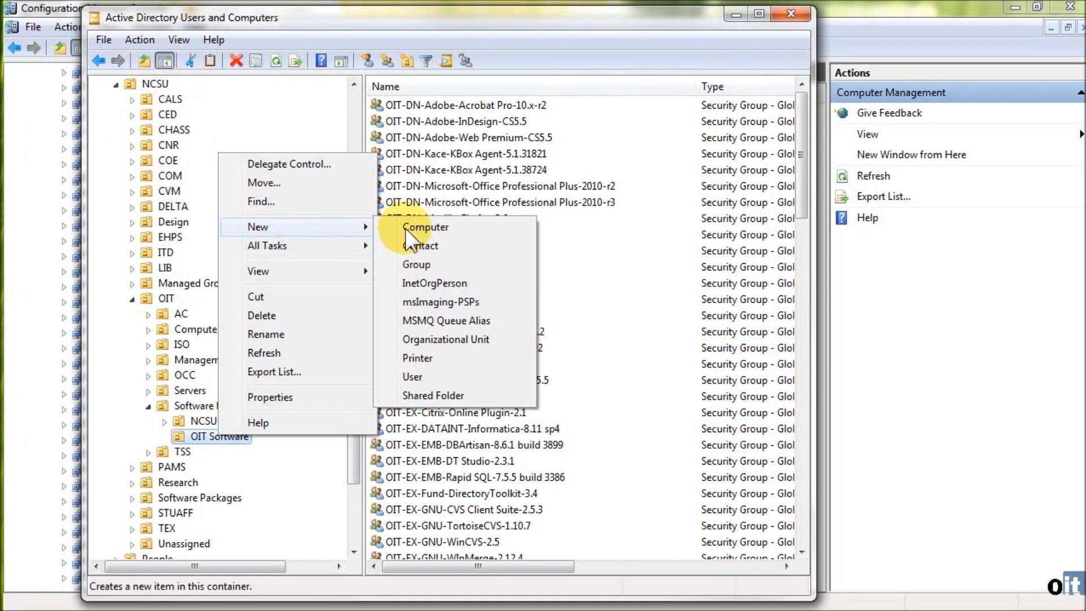
left_click(435, 266)
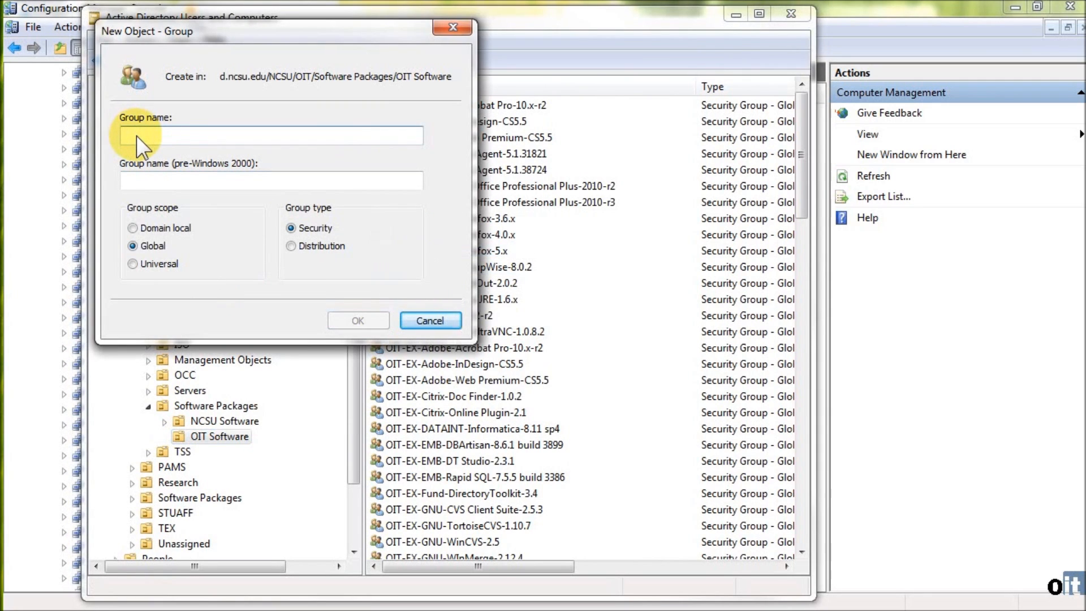
type("OIT-EX-MySolutions NORDIC-NSClient++-0.3.9.322")
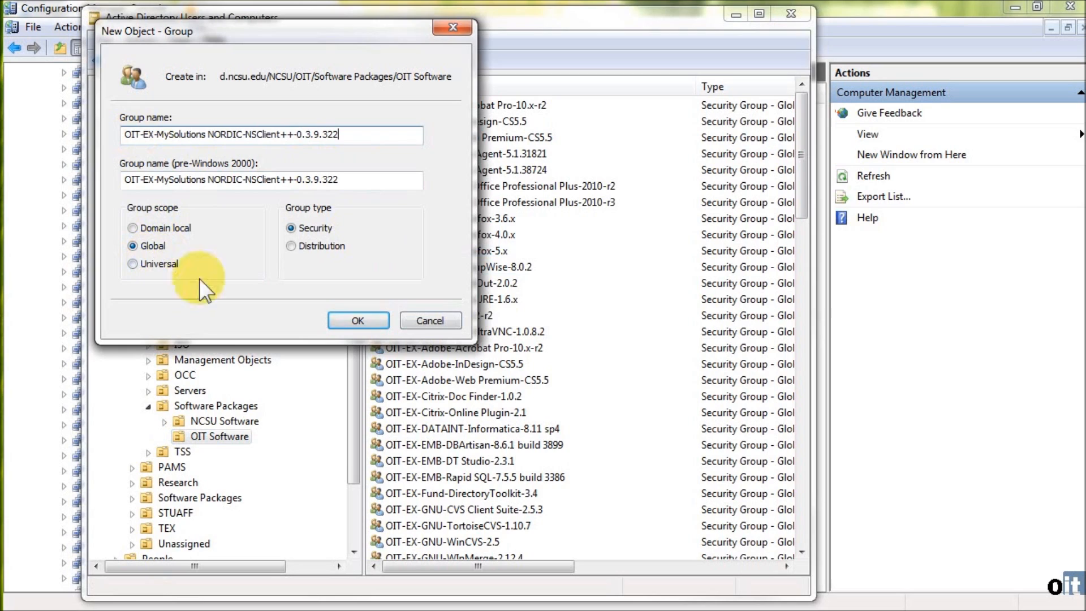
left_click(357, 322)
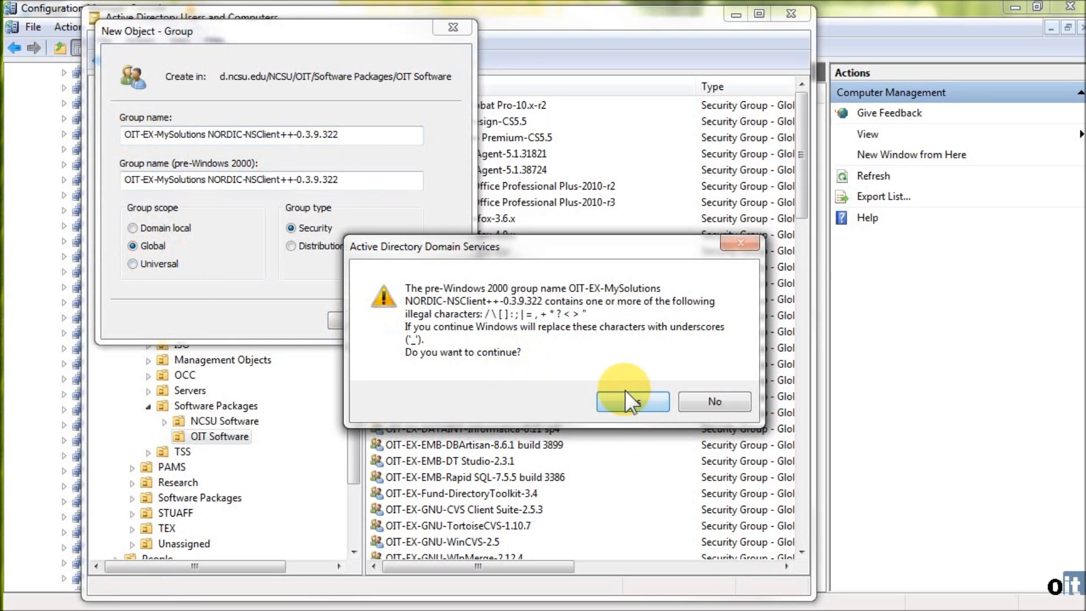
left_click(713, 400)
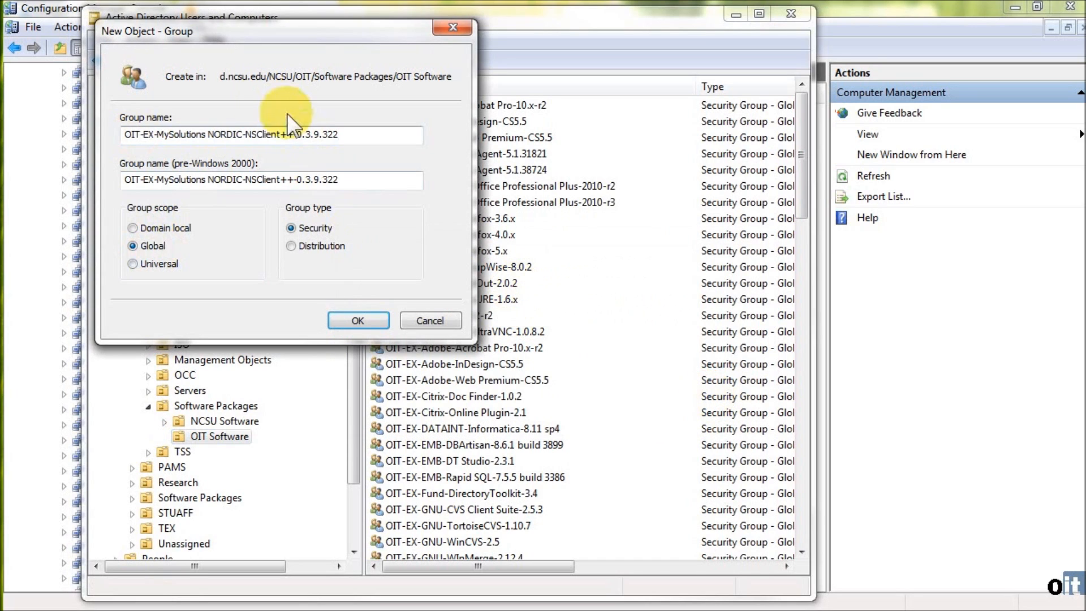
Remove the plus signs so the new group is named OIT-EX-MySolutions NORDIC-NSClient-0.3.9.322, and create it.
left_click(289, 137)
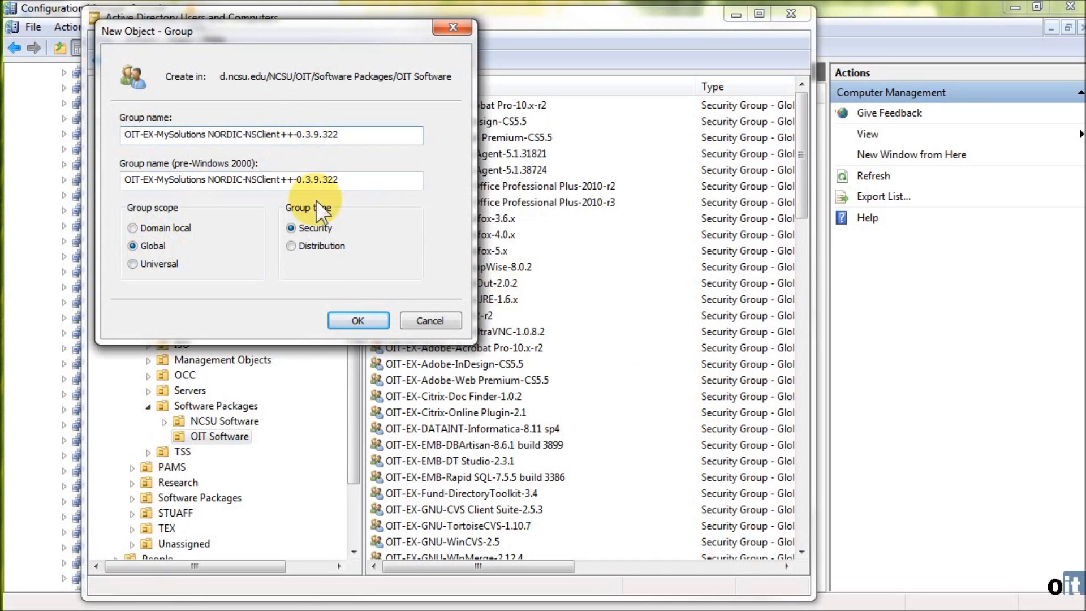
key("BackSpace")
key("BackSpace")
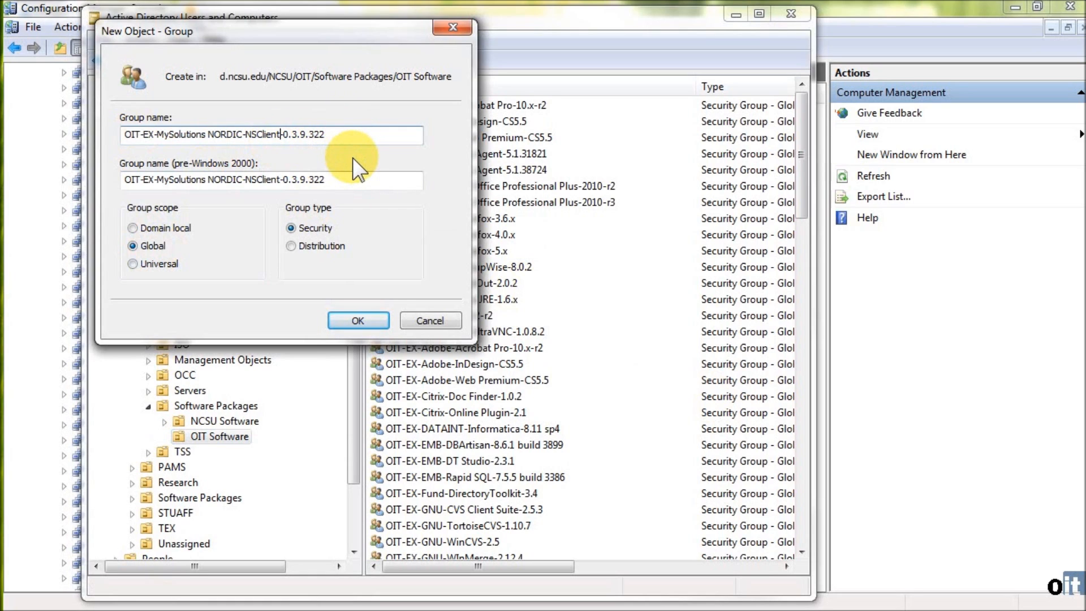
left_click(358, 320)
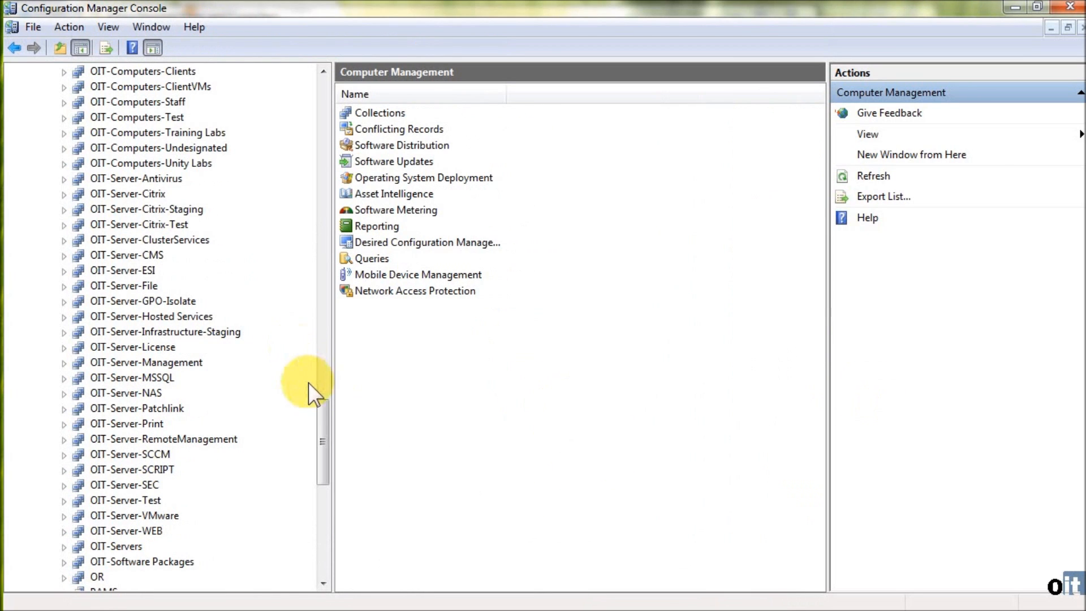
Start a new collection directly under the root Collections node of Computer Management.
mouse_move(318, 418)
left_mouse_down()
mouse_move(323, 452)
mouse_move(329, 427)
left_mouse_up()
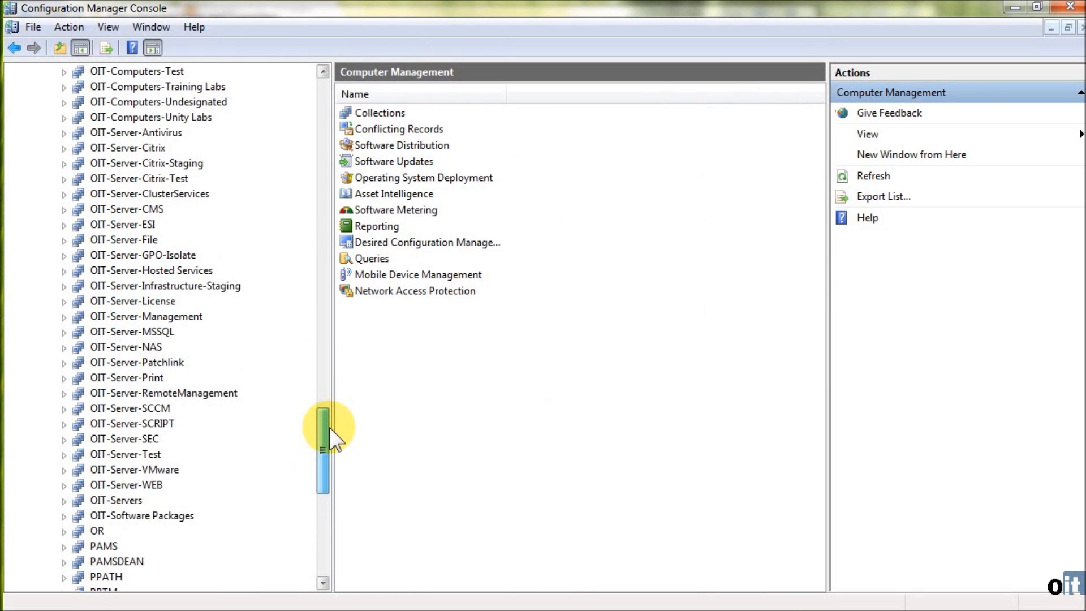
left_click_drag(329, 427, 336, 406)
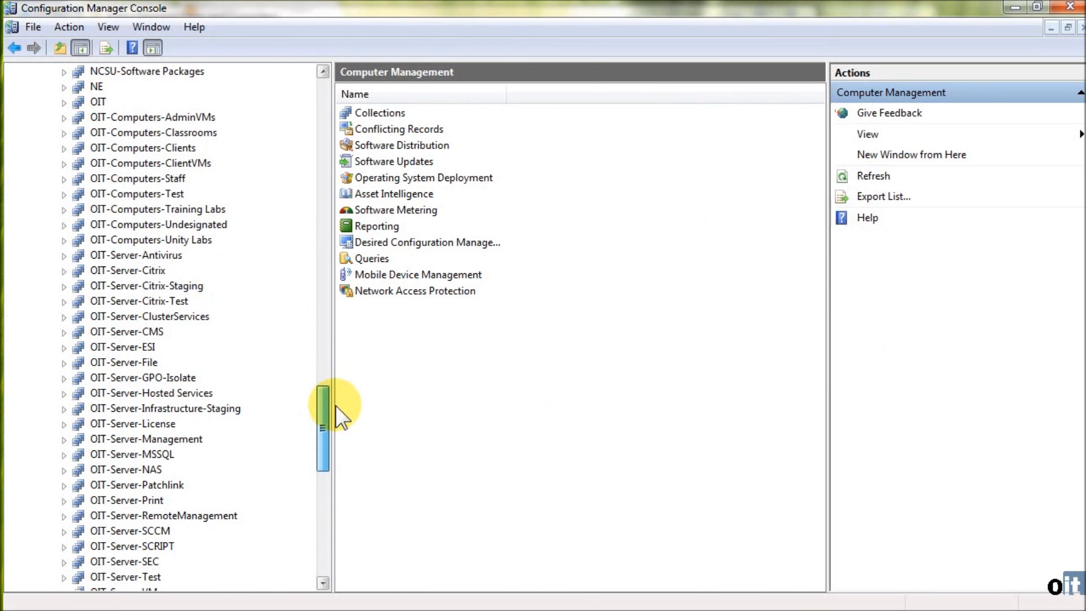
left_click_drag(335, 405, 335, 410)
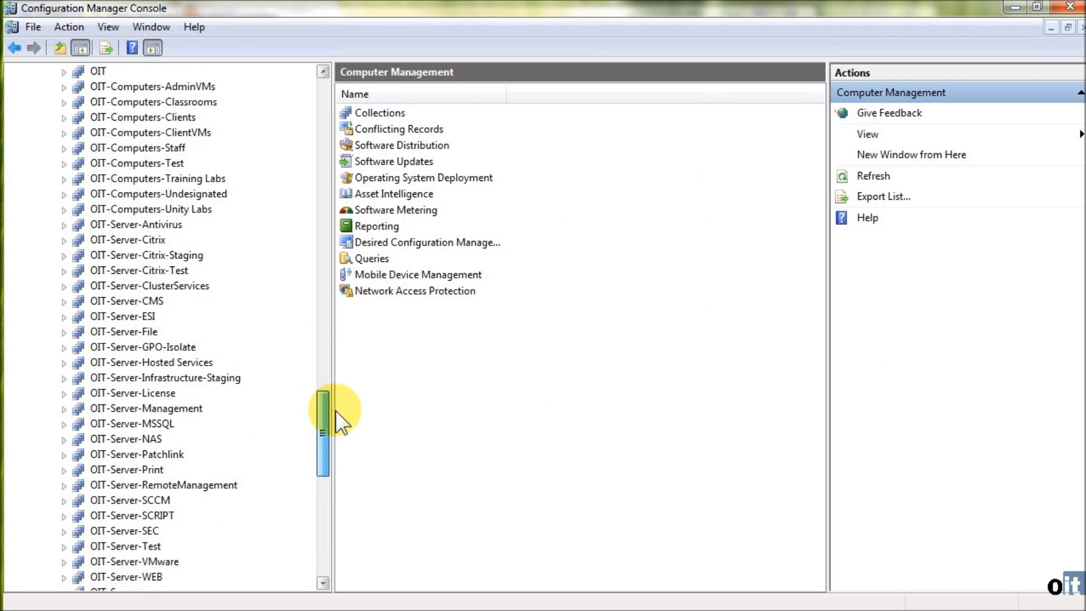
left_click_drag(335, 410, 309, 88)
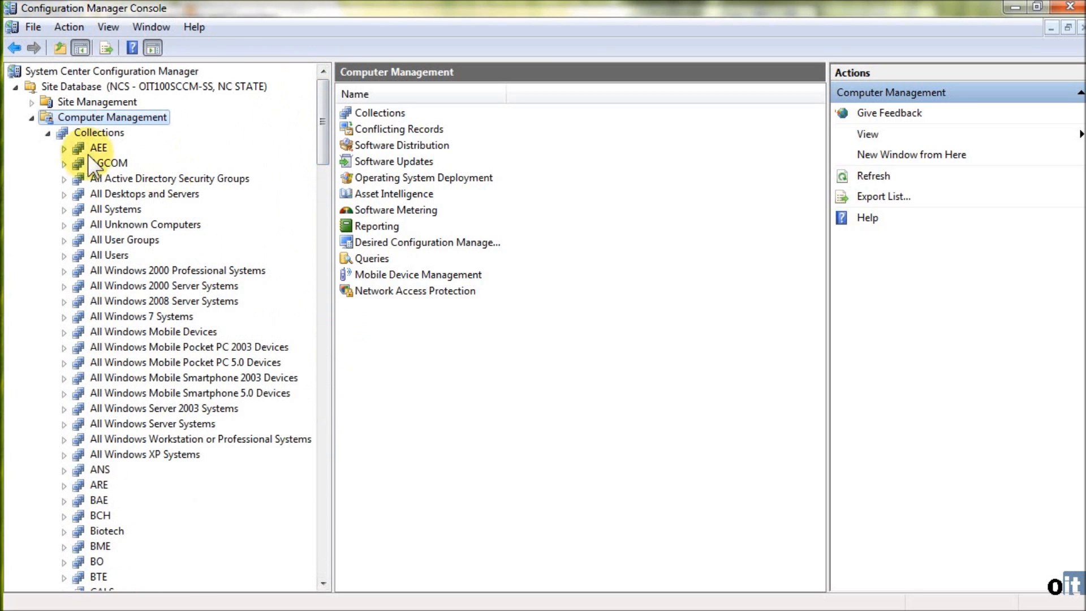
left_click(92, 134)
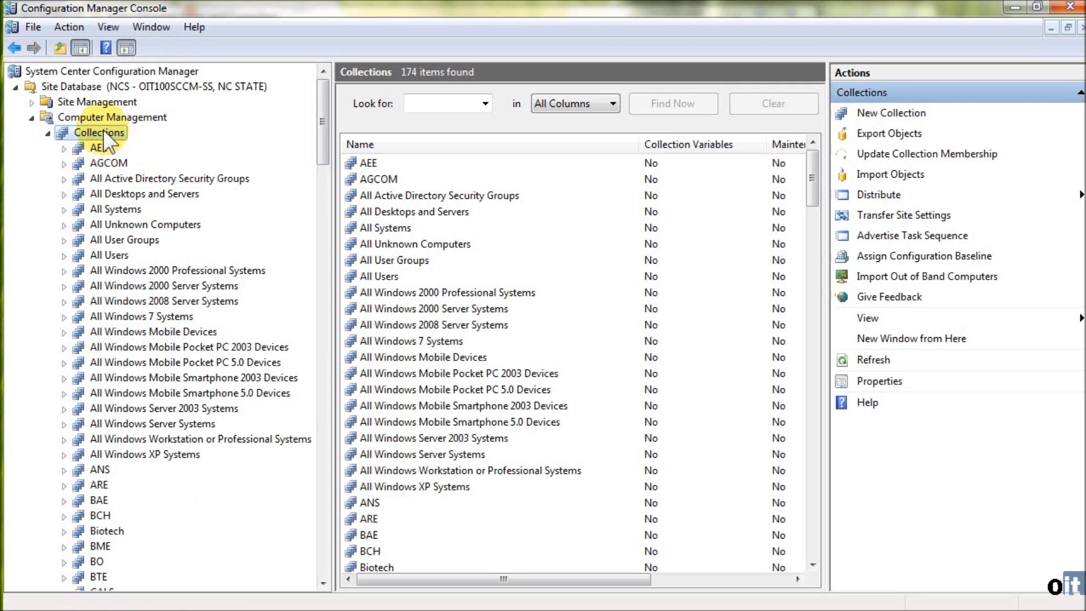
right_click(83, 140)
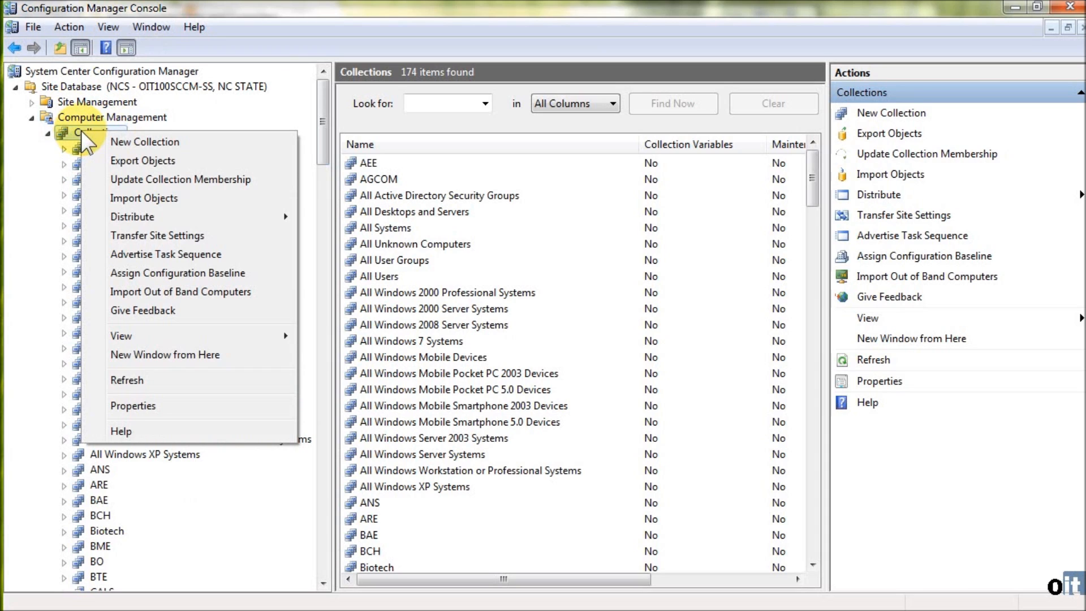
left_click(148, 143)
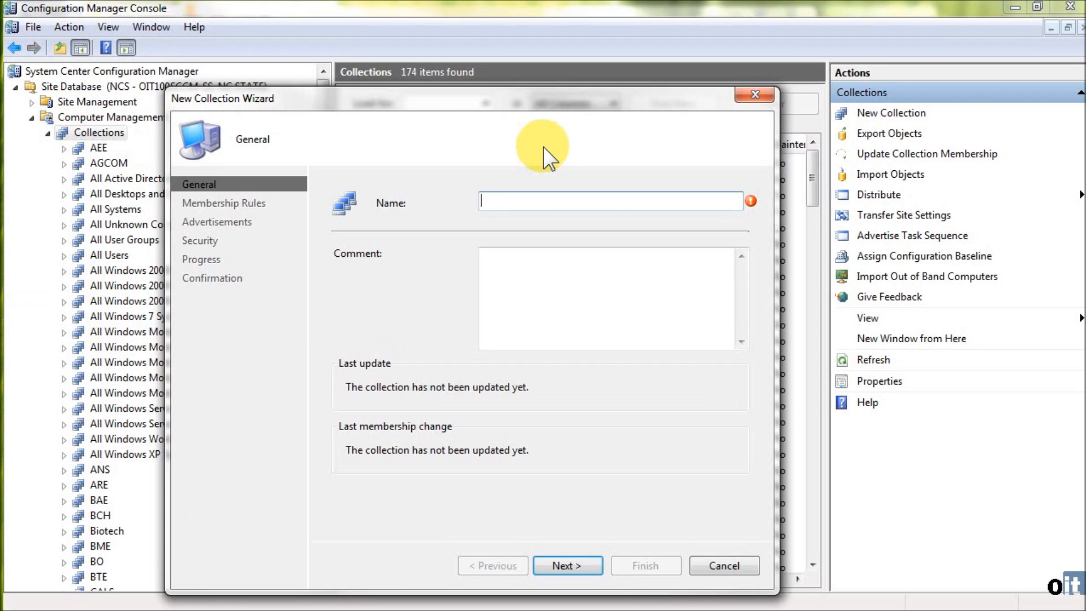
Name the collection OIT-EX-MySolutions NORDIC-NSClient-0.3.9.322, leaving out the plus signs to match the security group.
type("OIT-EX-MySolutions NORDIC-NSClient++-0.3.9.322")
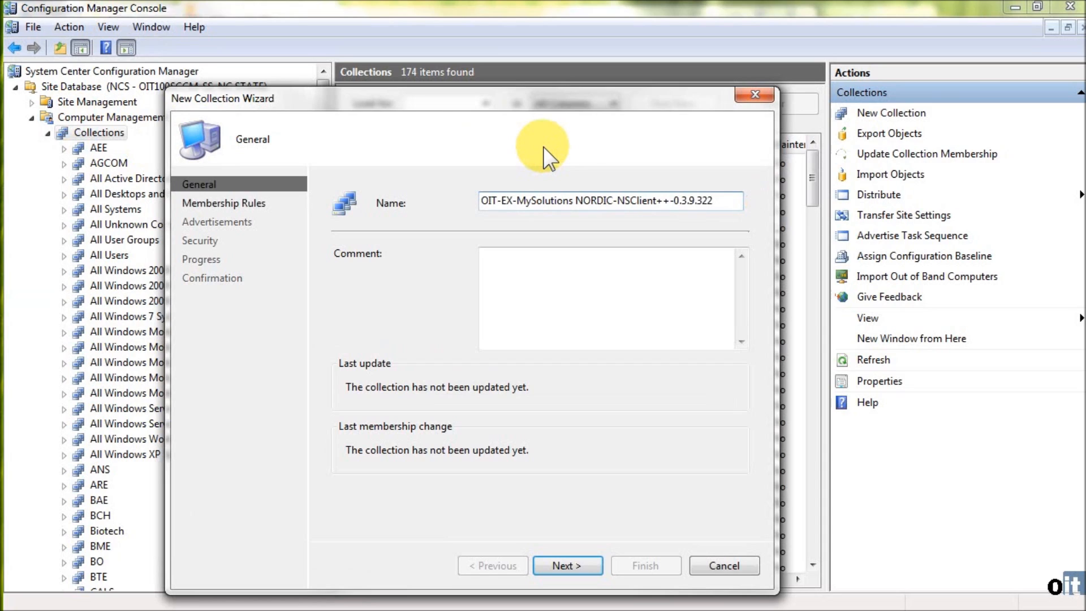
key("Left")
key("Left")
key("Left")
key("Left")
key("Left")
key("Left")
key("Left")
key("Left")
key("Left")
key("Left")
key("Left")
key("BackSpace")
key("Delete")
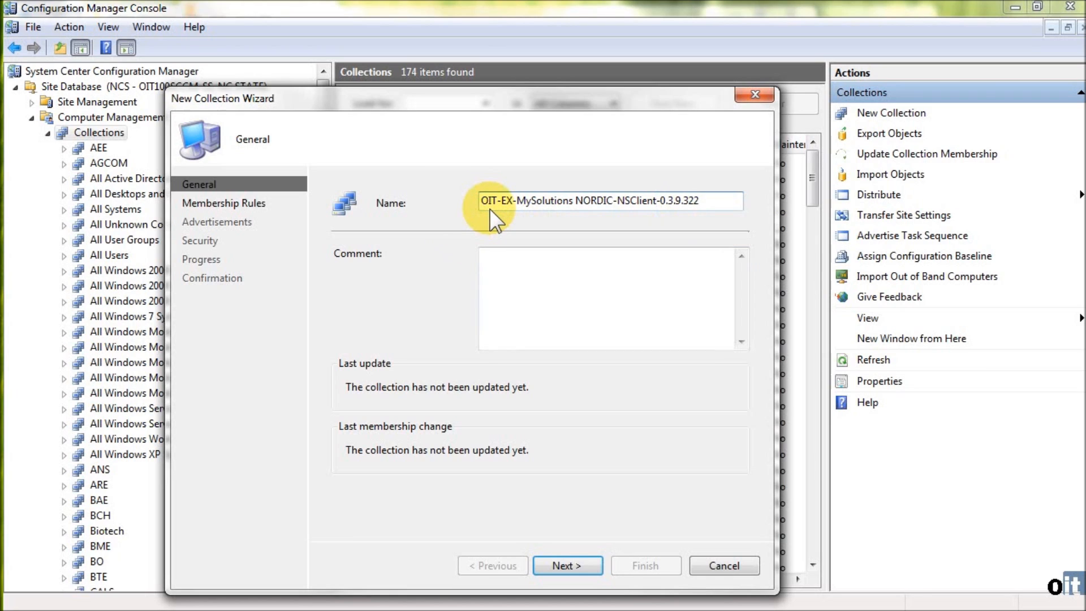
Enter the creator's user ID and the date 7/12/2011 as the collection's comment, and continue to the membership rules.
left_click(528, 274)
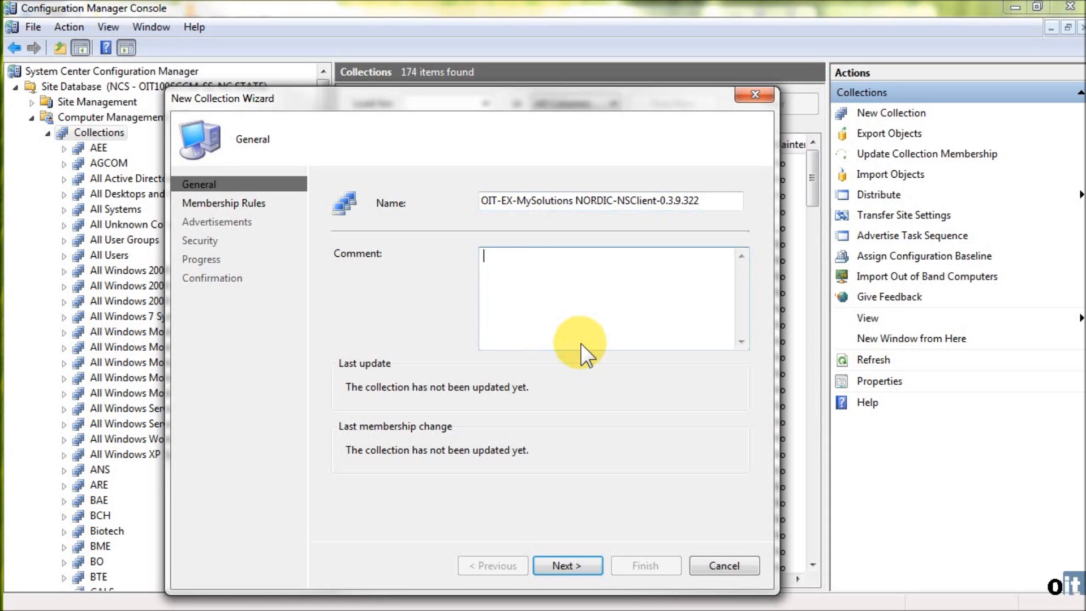
type("jaklein 7/12/2011")
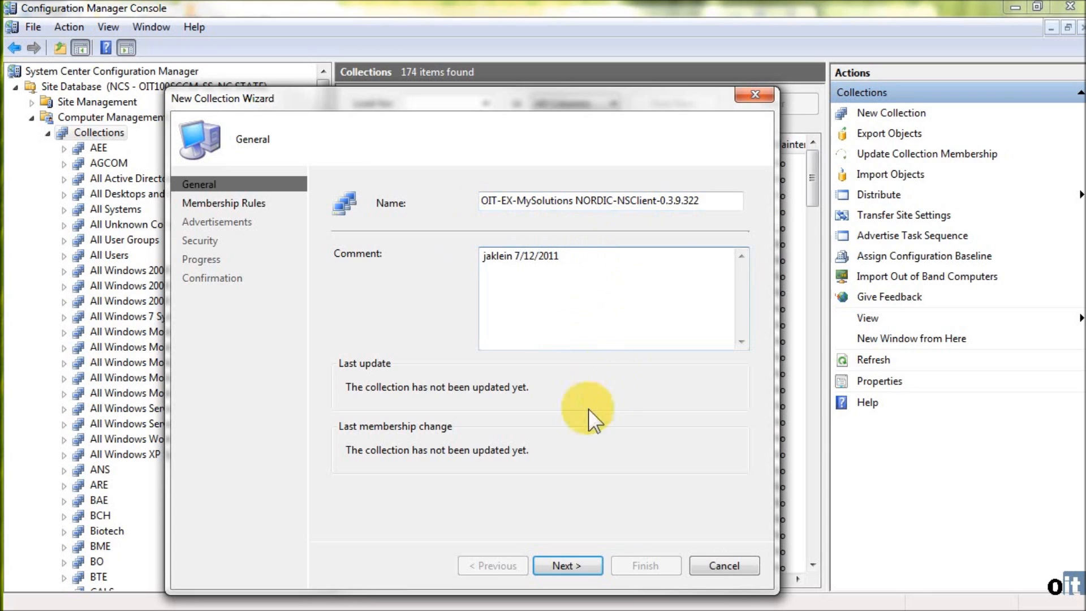
left_click(581, 563)
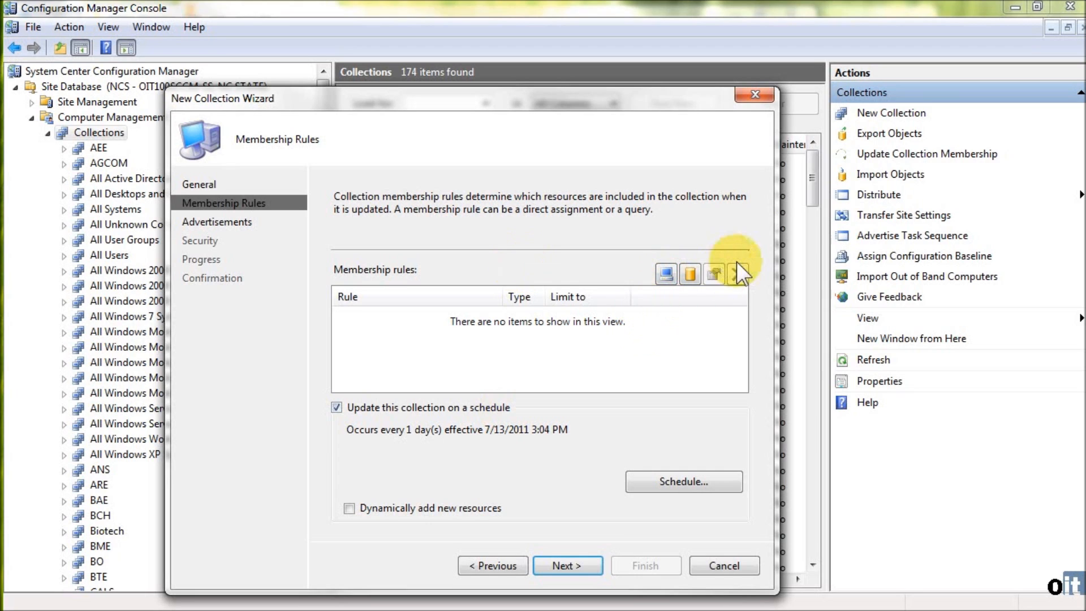
Begin a query-based membership rule for the new collection and move its properties dialog aside.
left_click(689, 275)
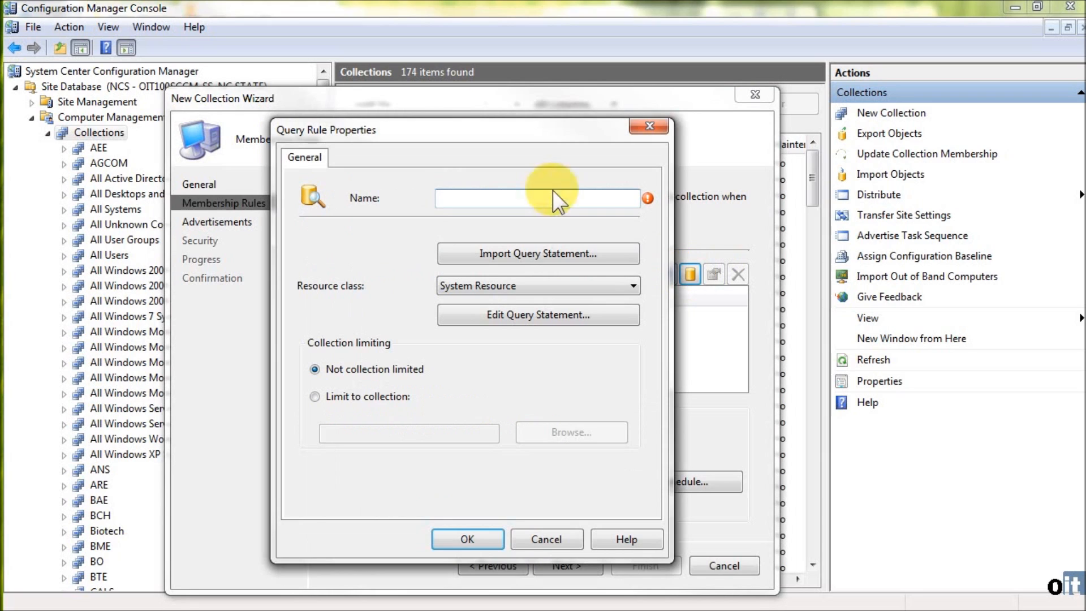
left_click_drag(453, 130, 612, 78)
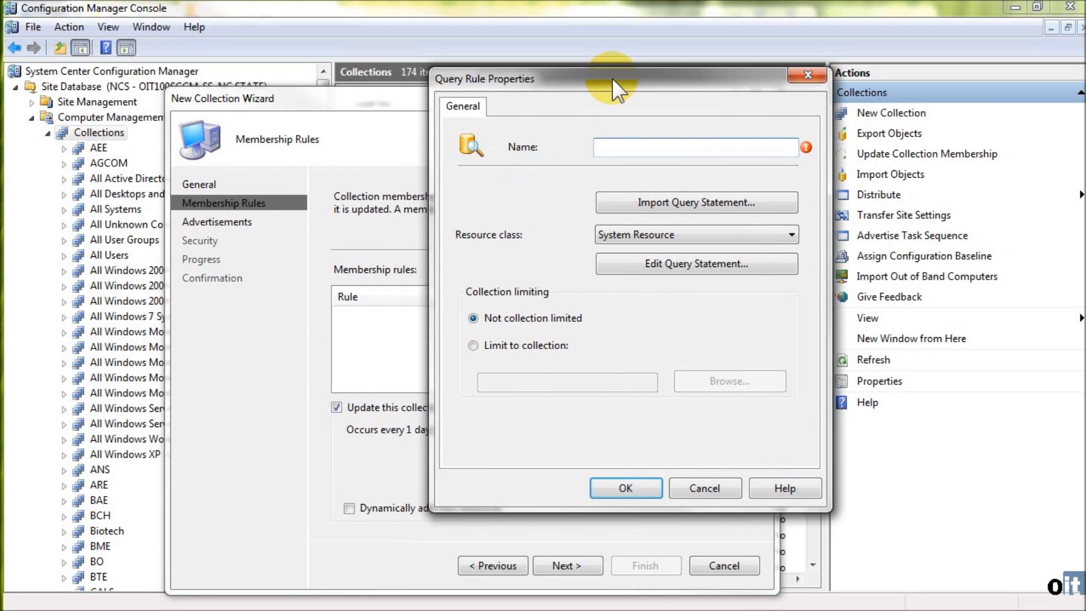